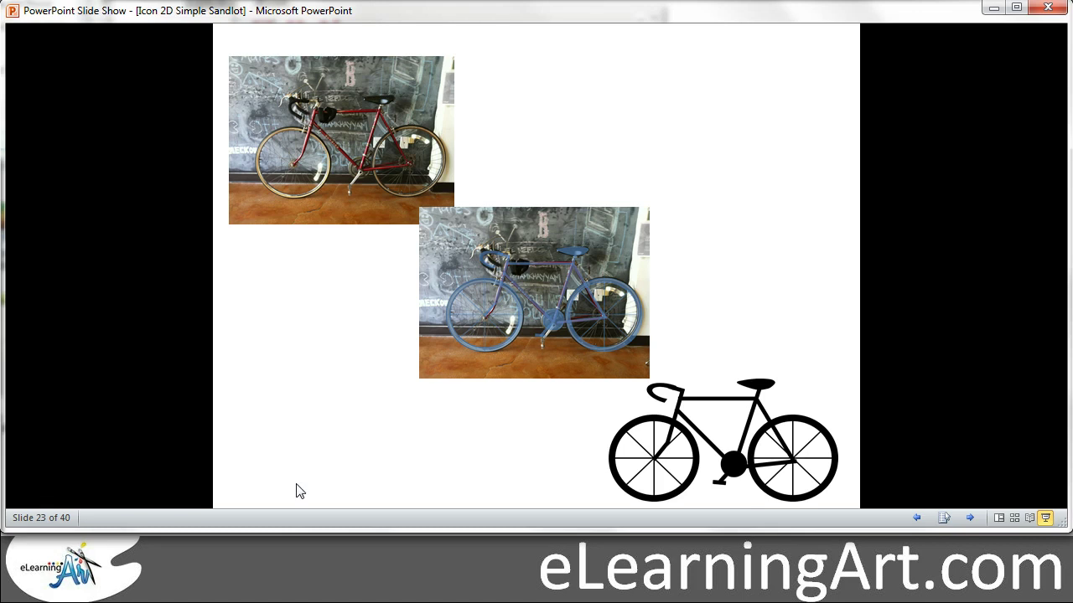
Advance one slide, then end the show to edit slide 23, 'Build your own in PPT'
{"action": "left_click", "coordinate": [320, 410]}
{"action": "right_click", "coordinate": [319, 409]}
{"action": "key", "text": "Up"}
{"action": "key", "text": "Up"}
{"action": "key", "text": "Up"}
{"action": "key", "text": "Down"}
{"action": "key", "text": "Down"}
{"action": "key", "text": "Return"}
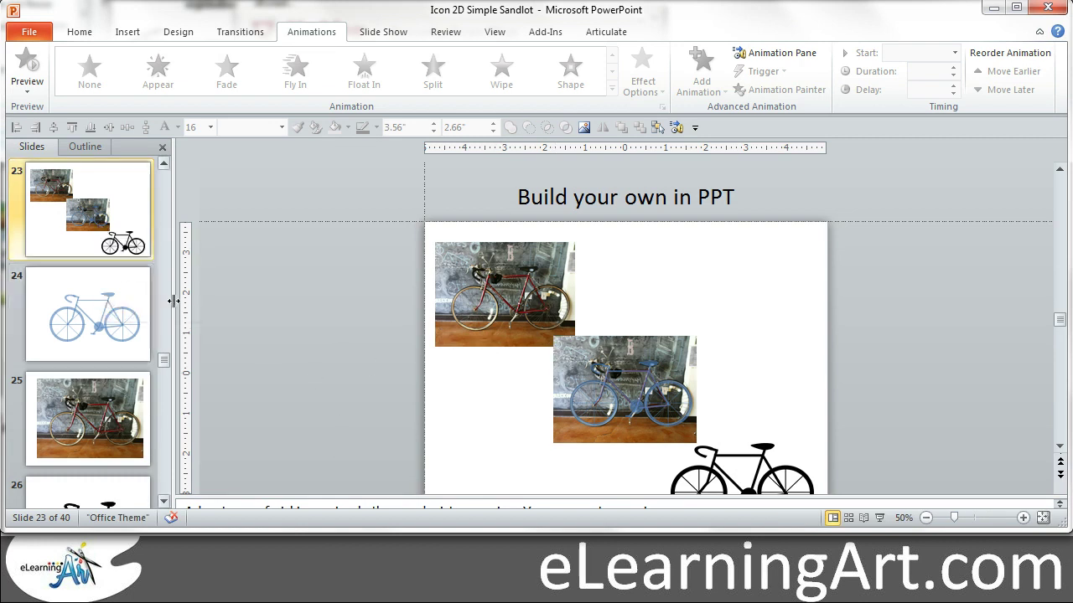
On slide 24, open the Selection Pane and briefly show then re-hide the bicycle photo, Picture 3
{"action": "left_click", "coordinate": [67, 316]}
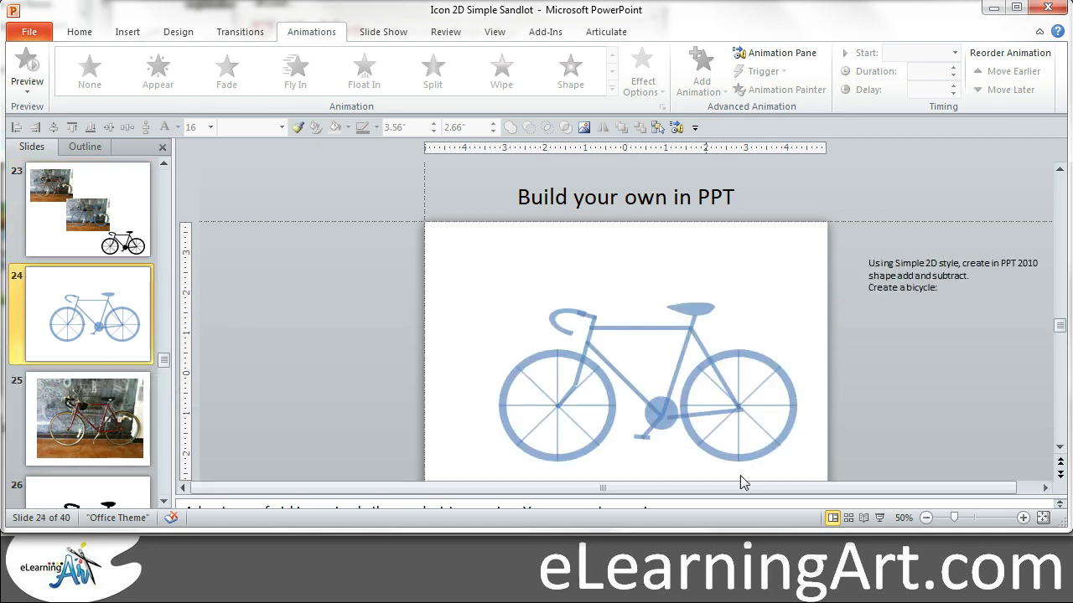
{"action": "left_click", "coordinate": [677, 128]}
{"action": "left_click_drag", "start_coordinate": [1054, 238], "coordinate": [1053, 363]}
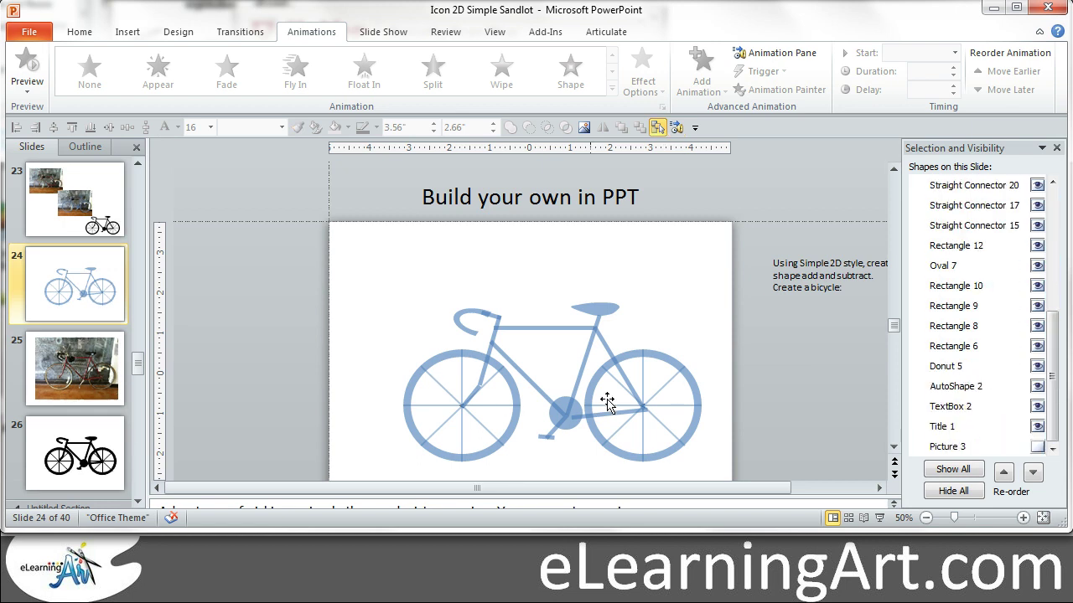
{"action": "left_click", "coordinate": [1038, 446]}
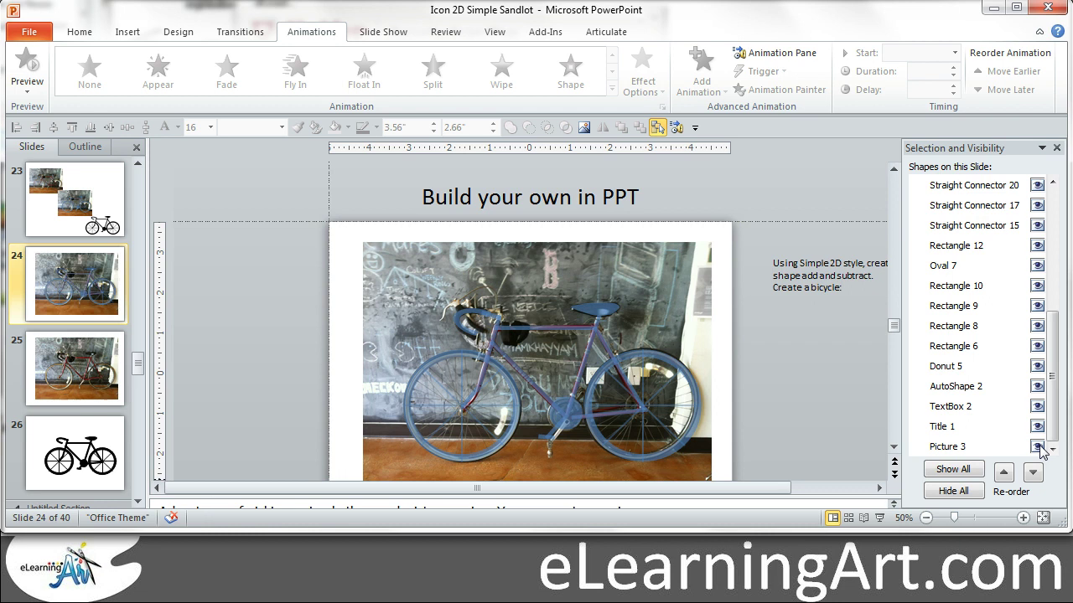
{"action": "left_click", "coordinate": [1038, 447]}
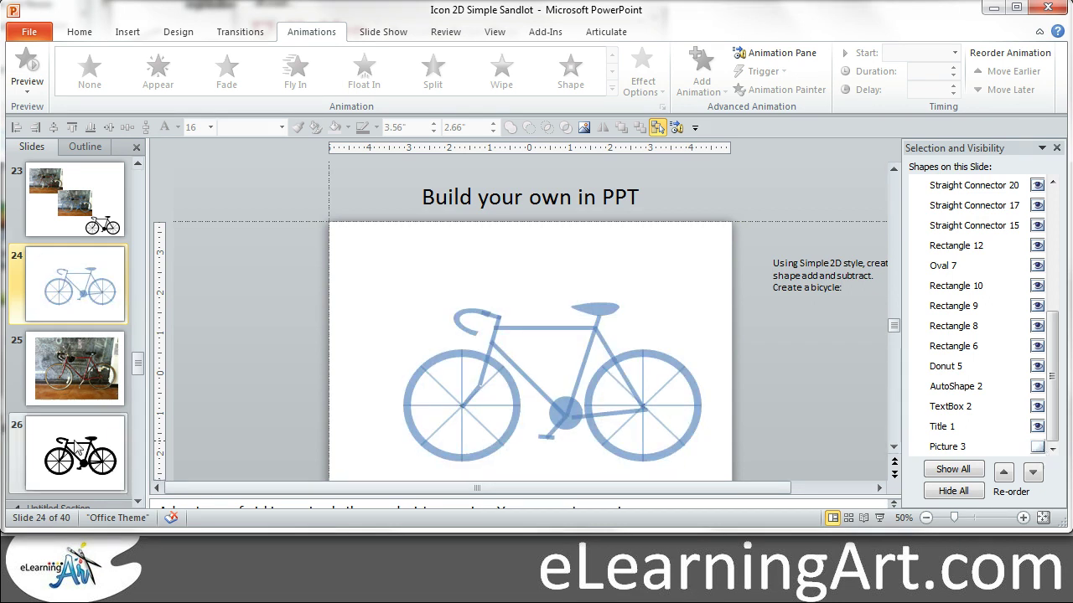
Inspect the black bicycle's wheel, spoke and top tube on slide 26, then open slide 25
{"action": "left_click", "coordinate": [109, 436]}
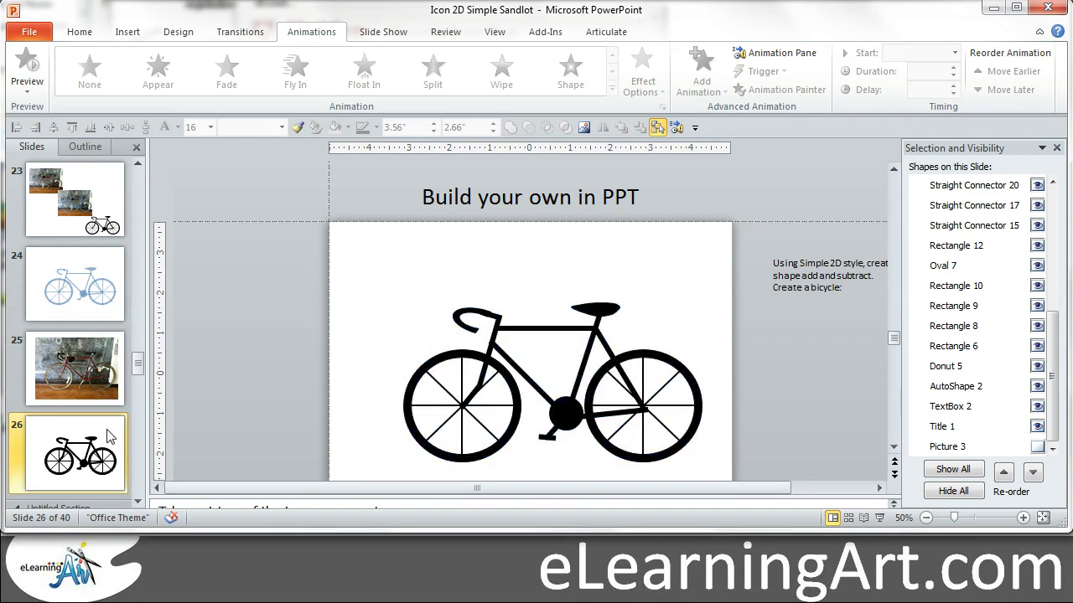
{"action": "left_click", "coordinate": [449, 359]}
{"action": "left_click", "coordinate": [463, 381]}
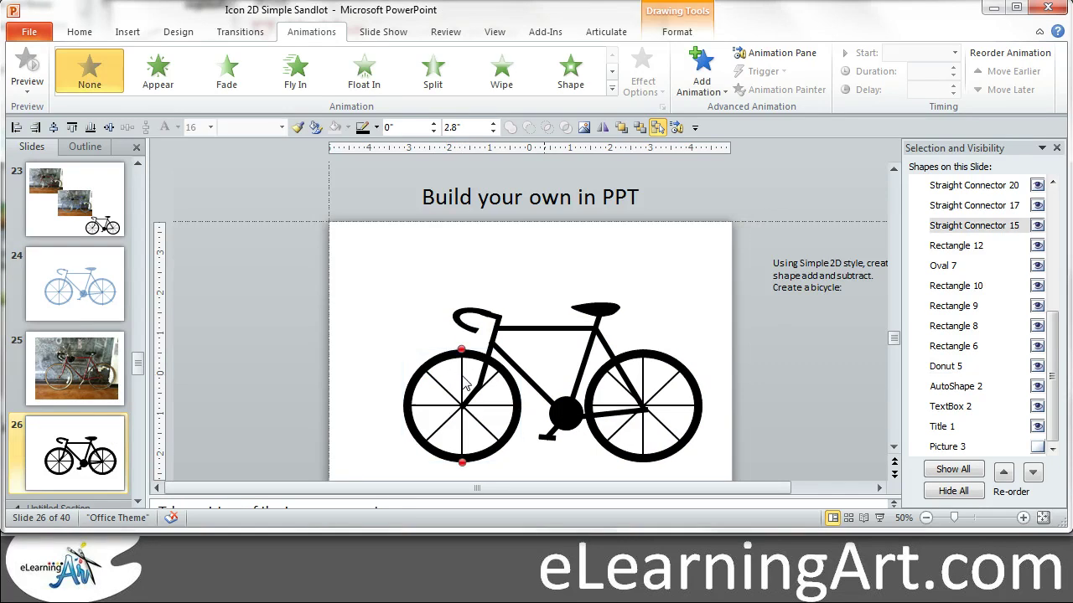
{"action": "left_click", "coordinate": [543, 333]}
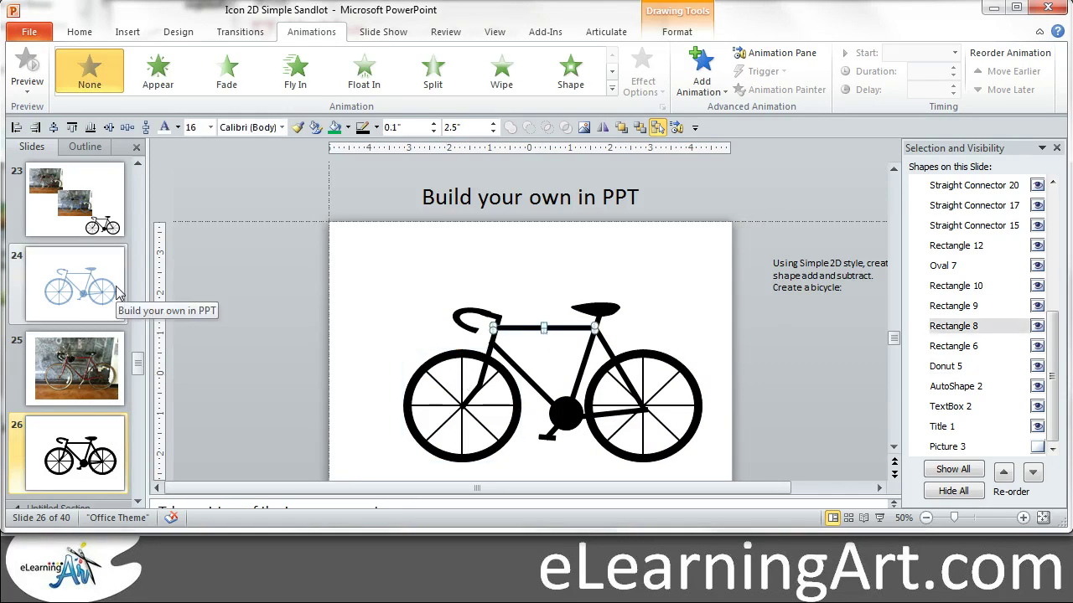
{"action": "left_click", "coordinate": [52, 356]}
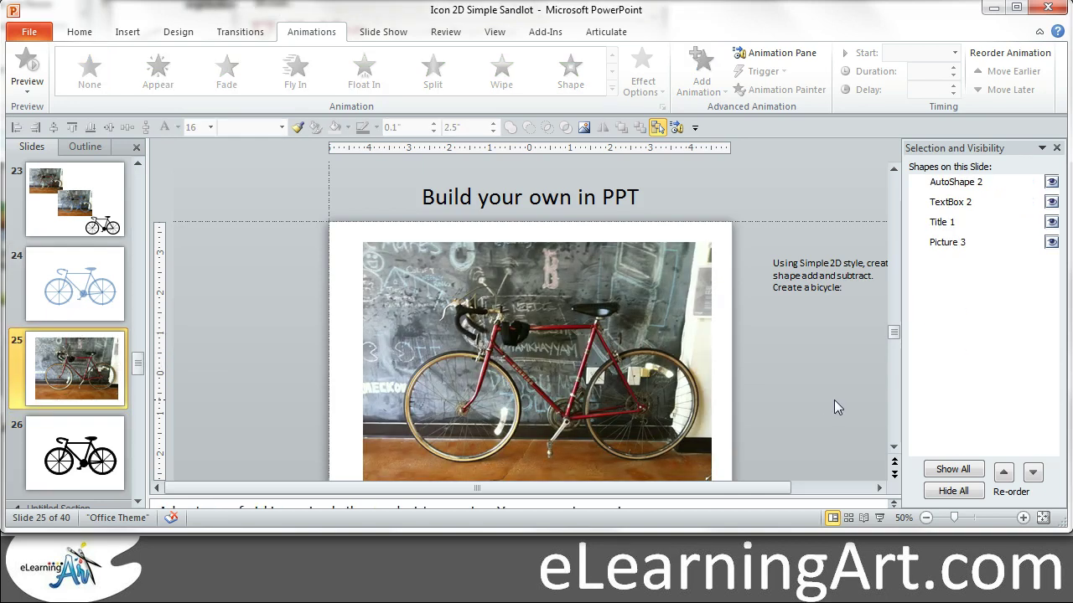
Draw a Donut shape on the photo and place it over the red bicycle's front wheel
{"action": "scroll", "coordinate": [243, 329], "scroll_direction": "down", "scroll_amount": 1}
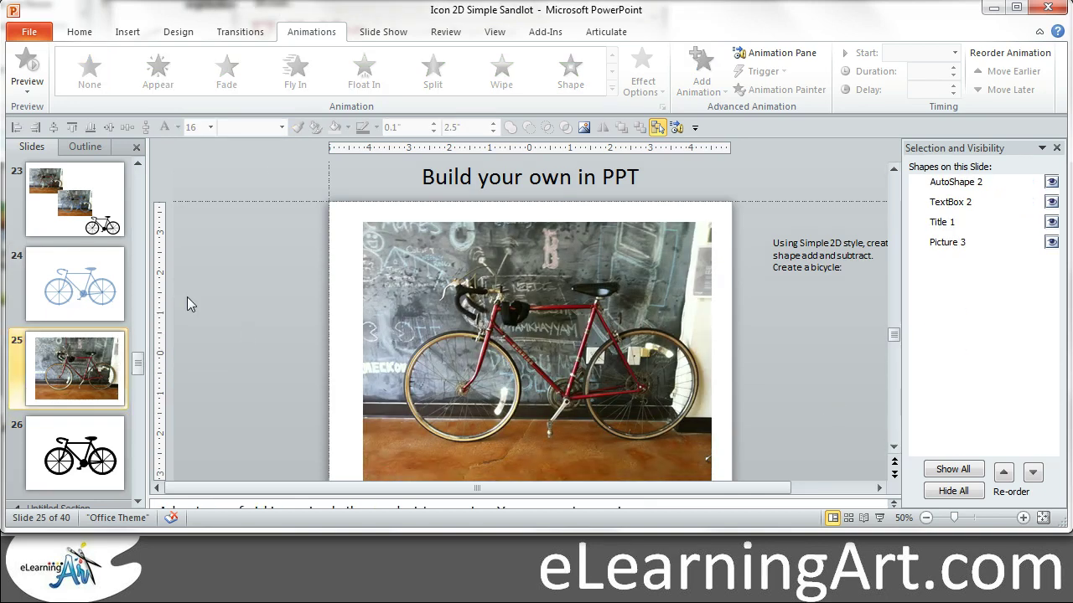
{"action": "left_click", "coordinate": [127, 33]}
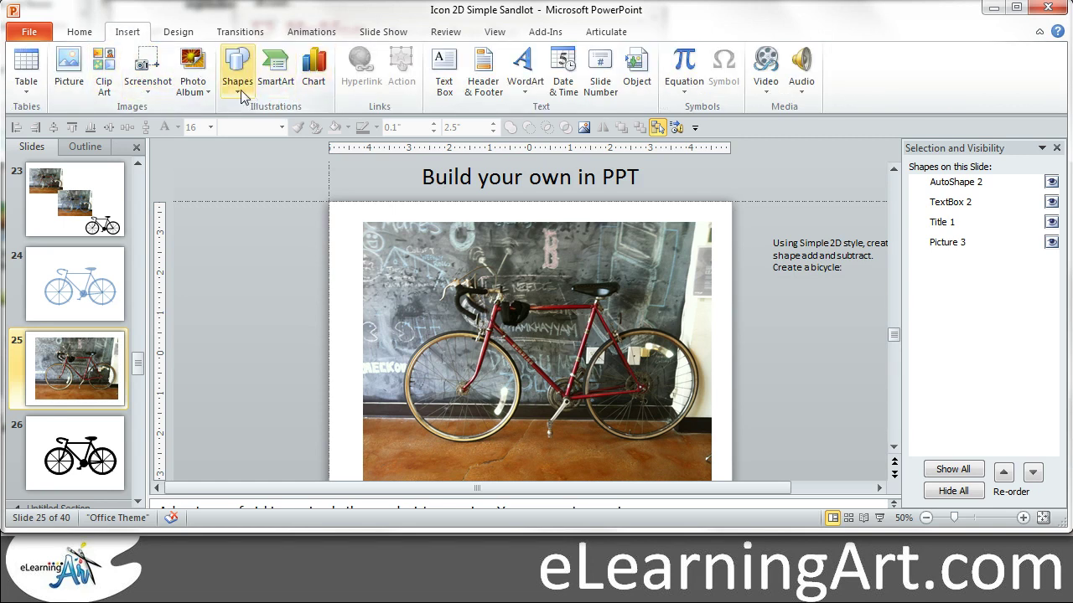
{"action": "left_click", "coordinate": [238, 75]}
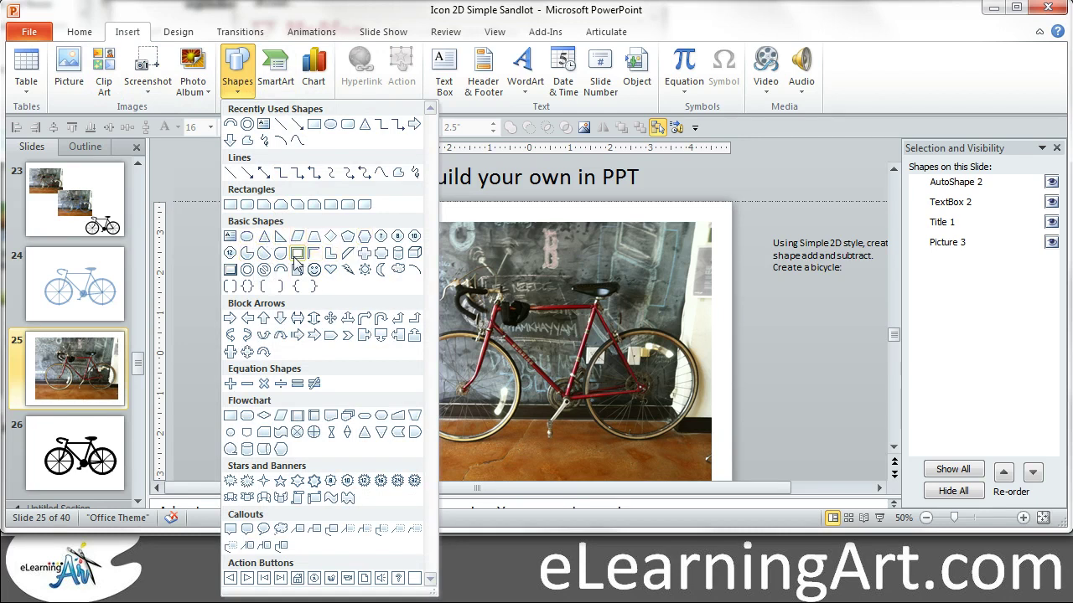
{"action": "left_click", "coordinate": [248, 271]}
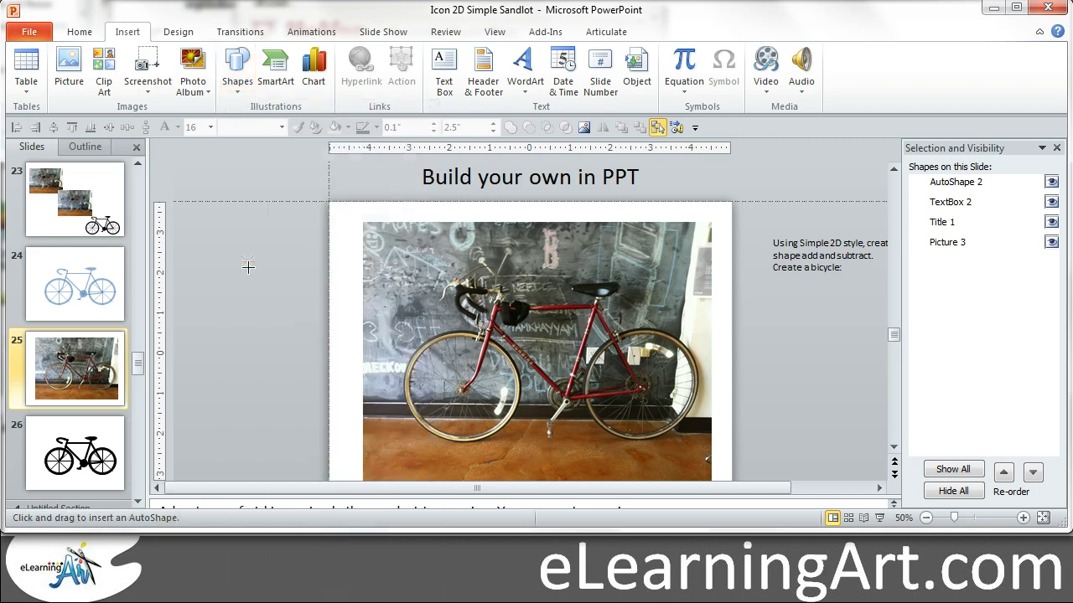
{"action": "left_click_drag", "start_coordinate": [414, 335], "coordinate": [544, 450]}
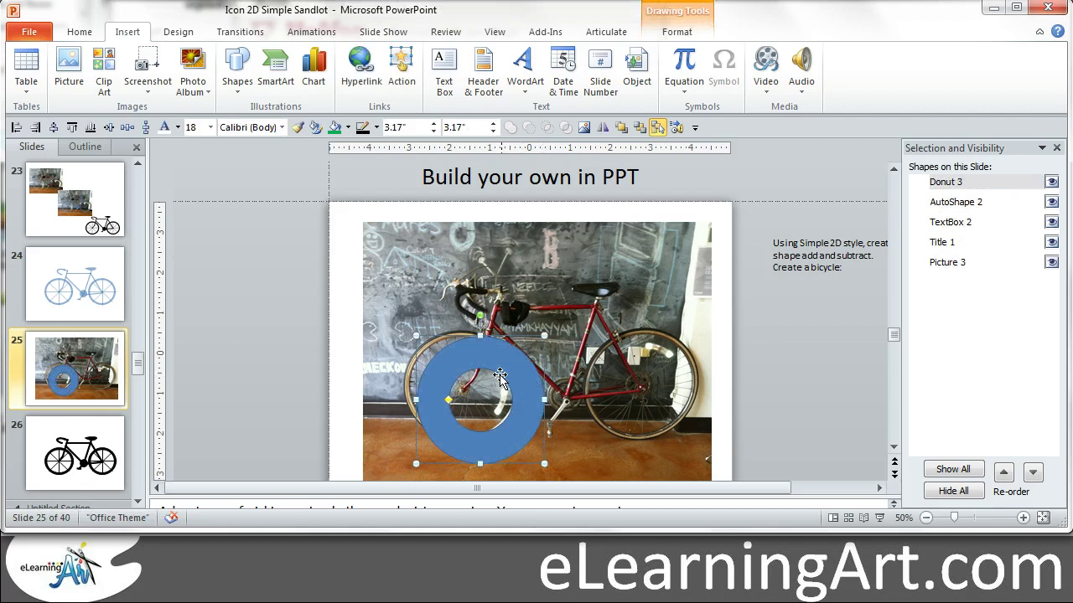
{"action": "left_click_drag", "start_coordinate": [491, 368], "coordinate": [472, 351]}
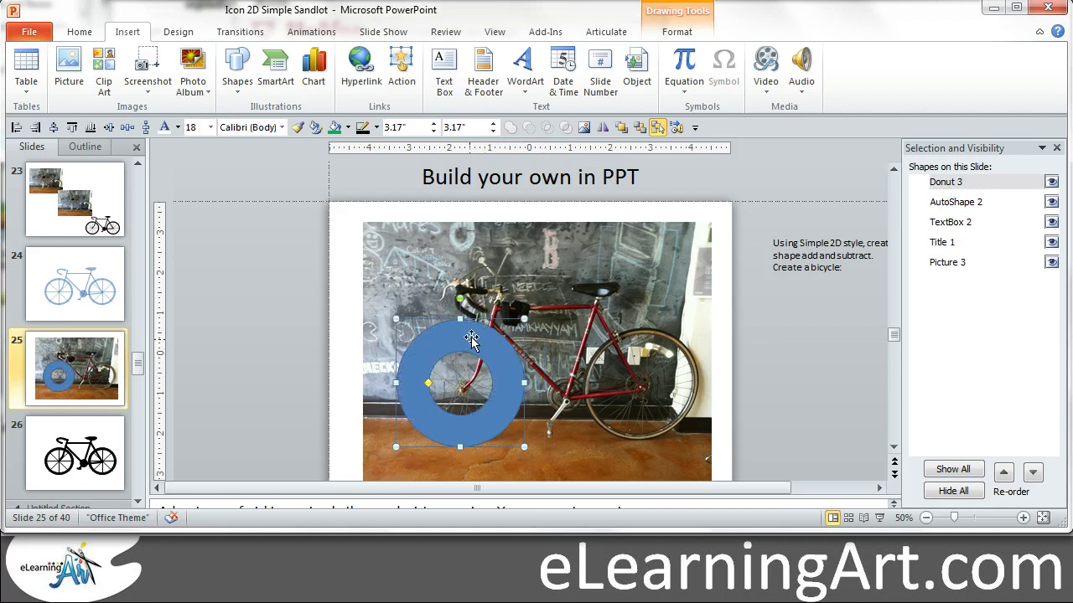
{"action": "right_click", "coordinate": [470, 337]}
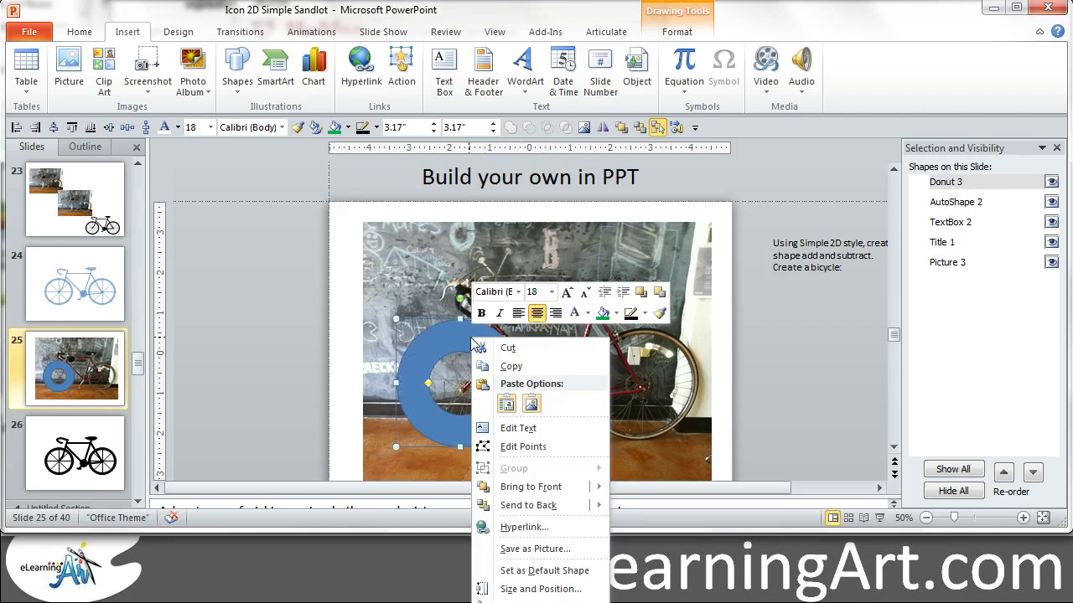
Give the donut a 45% transparent fill and no outline
{"action": "left_click", "coordinate": [543, 602]}
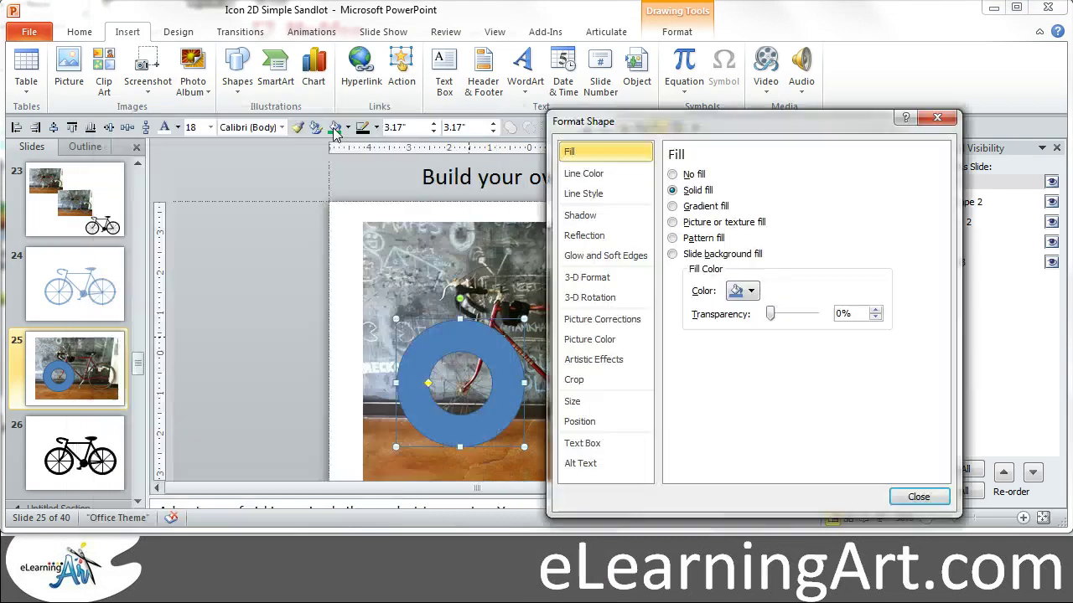
{"action": "left_click_drag", "start_coordinate": [843, 305], "coordinate": [865, 305]}
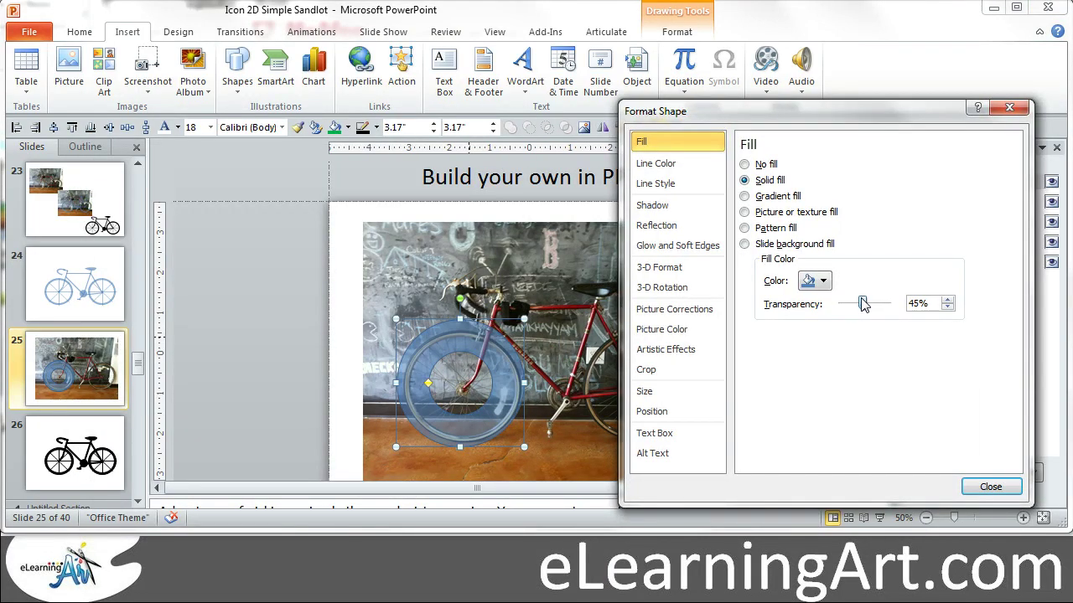
{"action": "left_click", "coordinate": [656, 164]}
{"action": "left_click", "coordinate": [745, 165]}
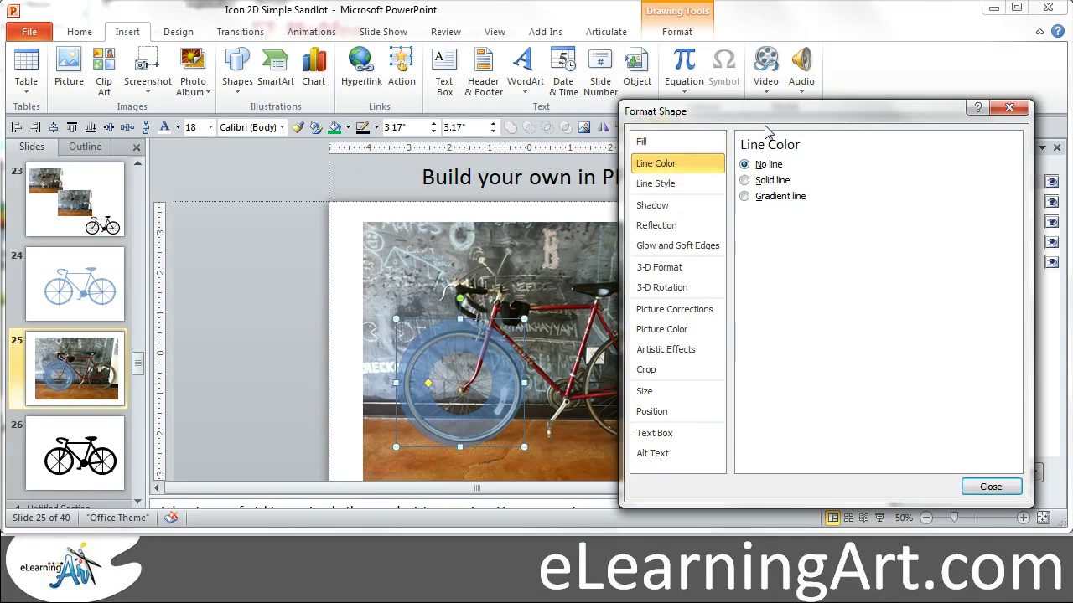
{"action": "left_click", "coordinate": [984, 488]}
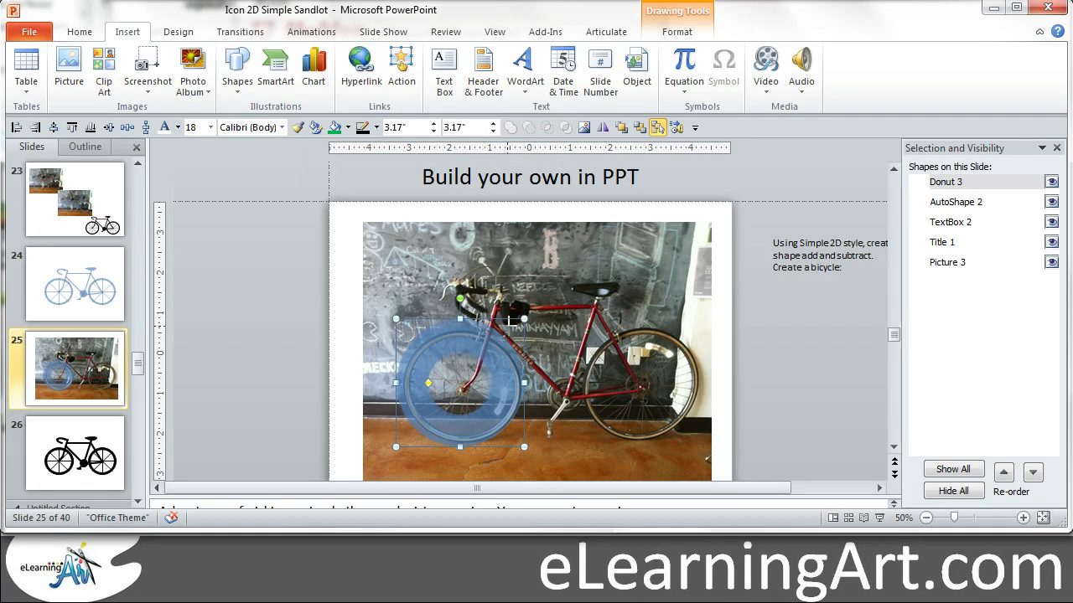
Resize the donut to 2.75 inches, nudge it onto the wheel, and thin its ring to the tyre
{"action": "left_click_drag", "start_coordinate": [524, 319], "coordinate": [507, 335]}
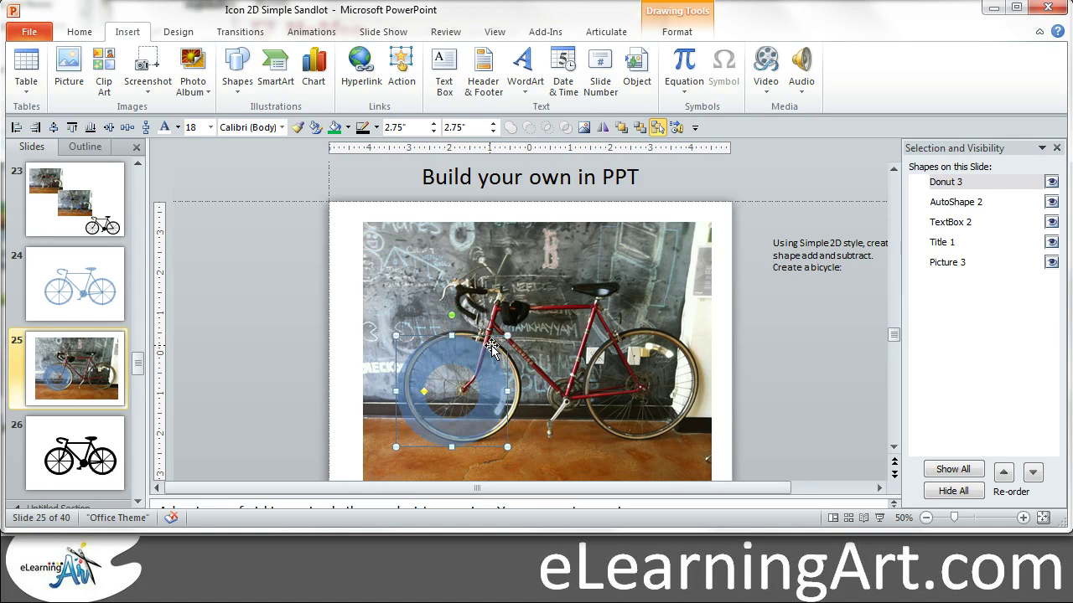
{"action": "key", "text": "Right"}
{"action": "key", "text": "Right"}
{"action": "key", "text": "Right"}
{"action": "key", "text": "Up"}
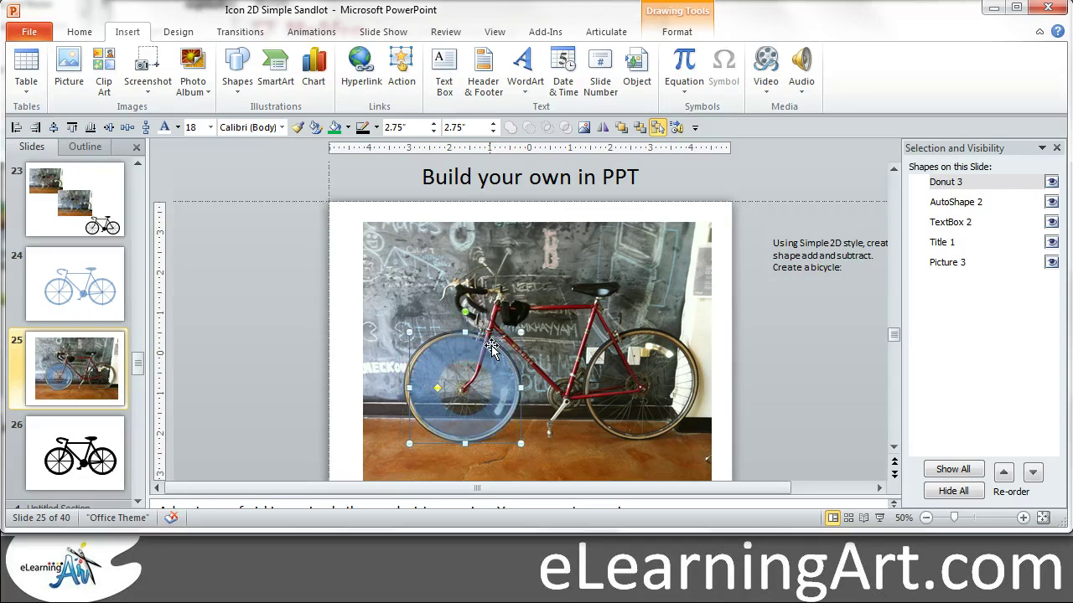
{"action": "key", "text": "Left"}
{"action": "key", "text": "Left"}
{"action": "key", "text": "Left"}
{"action": "key", "text": "Right"}
{"action": "key", "text": "Right"}
{"action": "key", "text": "Right"}
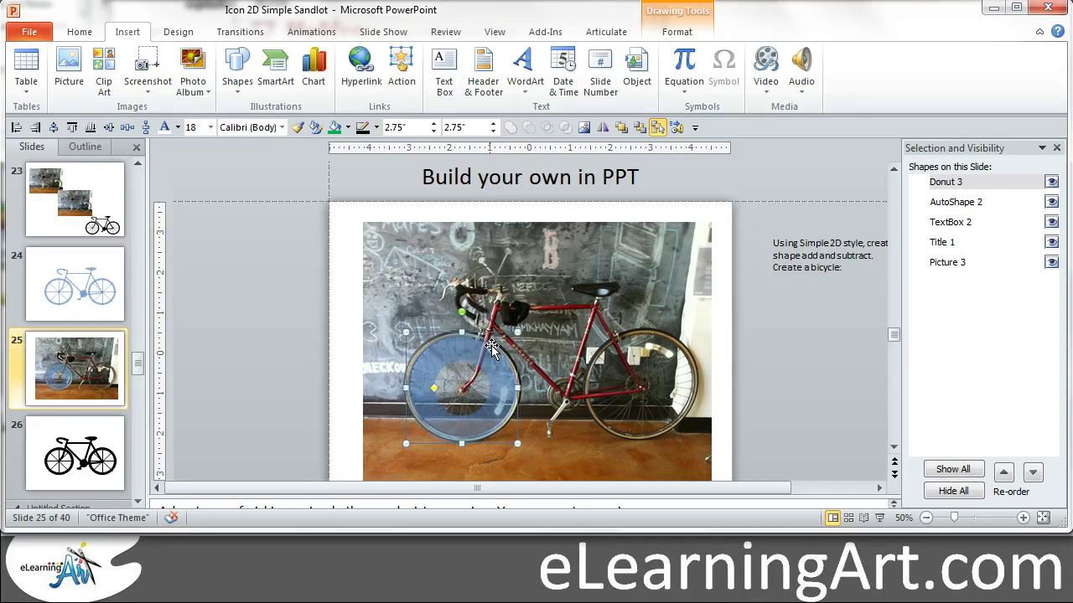
{"action": "left_click_drag", "start_coordinate": [433, 390], "coordinate": [414, 402]}
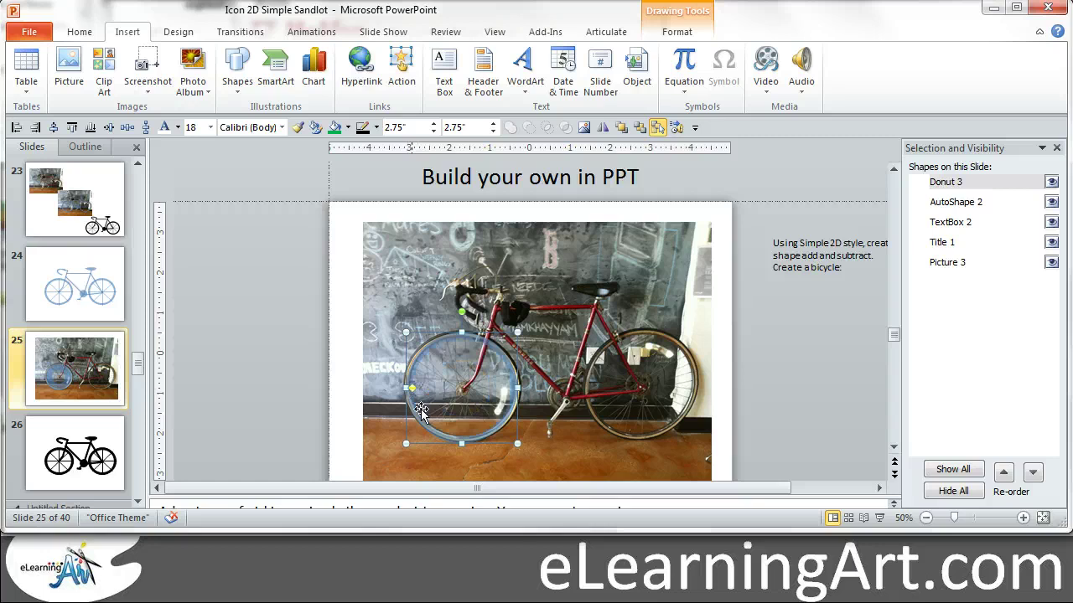
{"action": "left_click", "coordinate": [765, 390]}
{"action": "left_click", "coordinate": [454, 342]}
{"action": "left_click", "coordinate": [814, 383]}
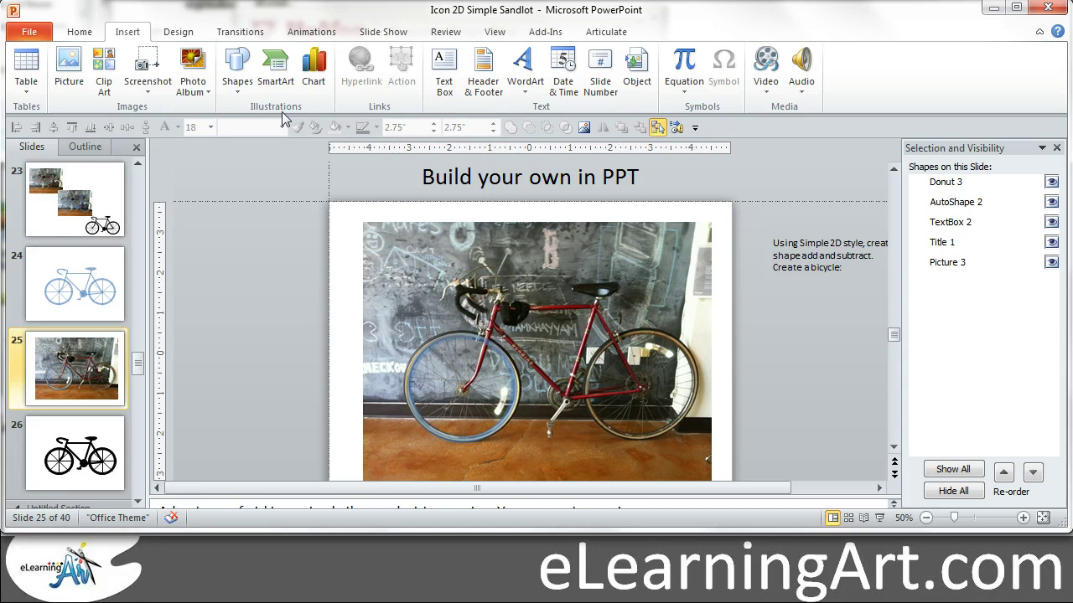
Draw a tall rectangle below the bicycle's seat
{"action": "left_click", "coordinate": [239, 94]}
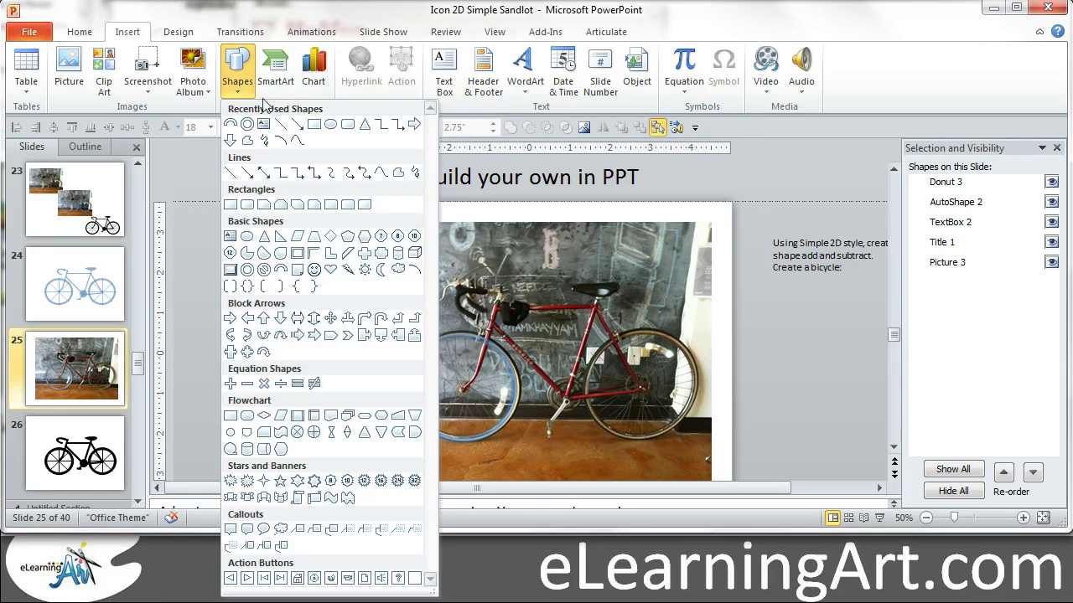
{"action": "left_click", "coordinate": [314, 124]}
{"action": "left_click_drag", "start_coordinate": [545, 274], "coordinate": [554, 367]}
{"action": "left_click", "coordinate": [761, 344]}
Copy the donut's translucent format onto the rectangle, move it along the frame, and narrow it to 0.13 inches
{"action": "left_click", "coordinate": [515, 377]}
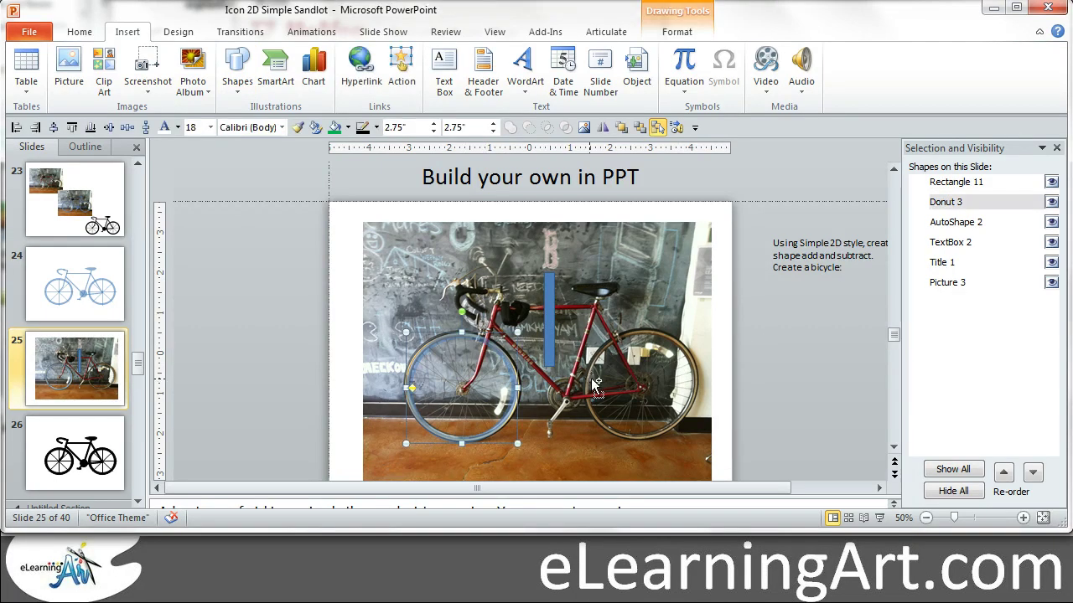
{"action": "left_click", "coordinate": [551, 303]}
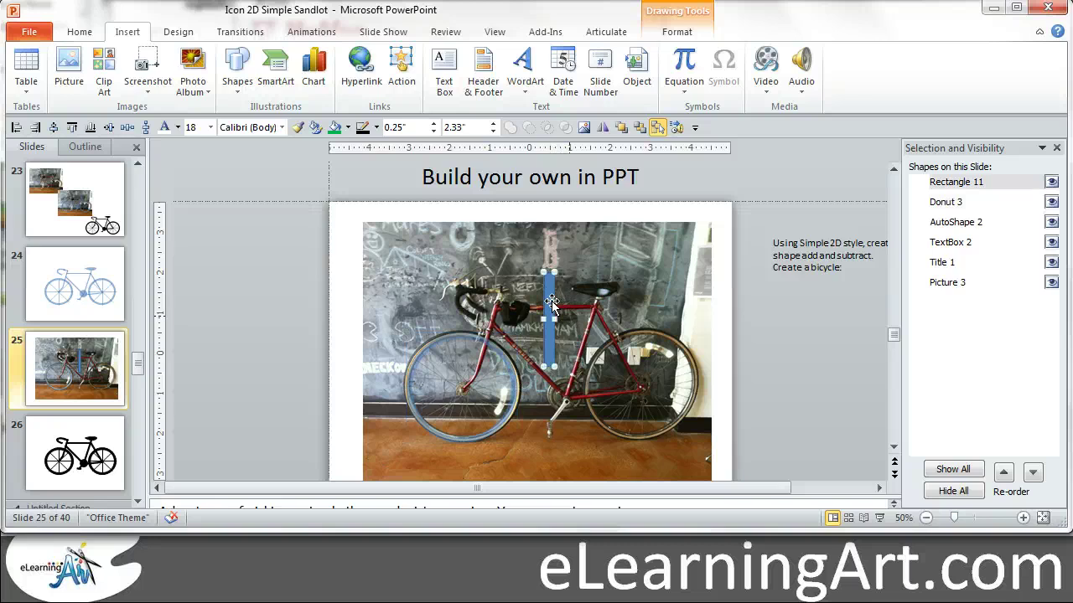
{"action": "left_click", "coordinate": [570, 318]}
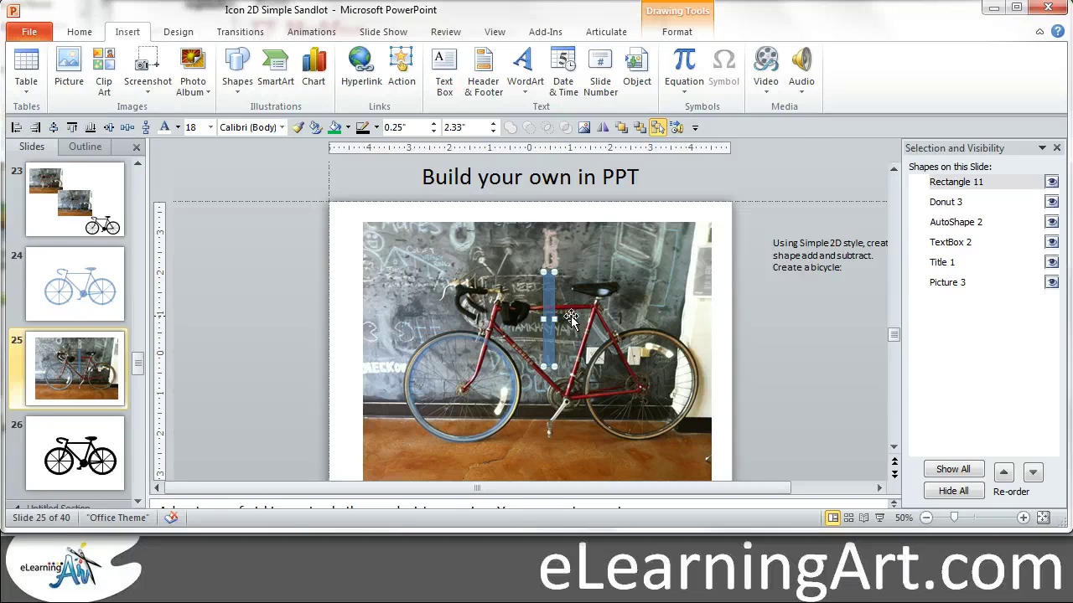
{"action": "left_click_drag", "start_coordinate": [547, 306], "coordinate": [561, 342]}
{"action": "left_click", "coordinate": [746, 348]}
{"action": "left_click", "coordinate": [558, 327]}
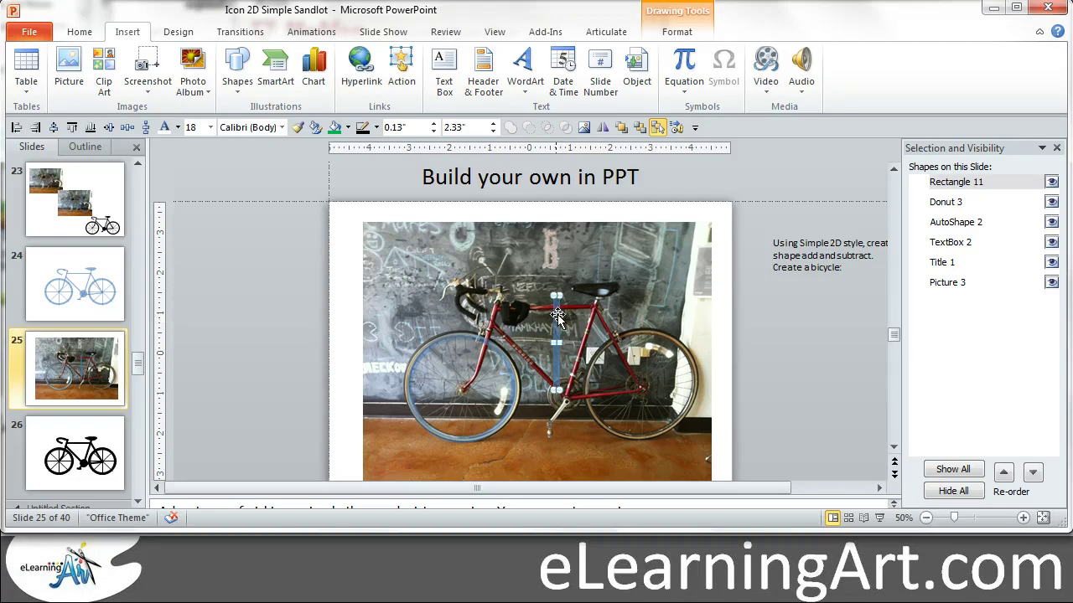
{"action": "right_click", "coordinate": [559, 319]}
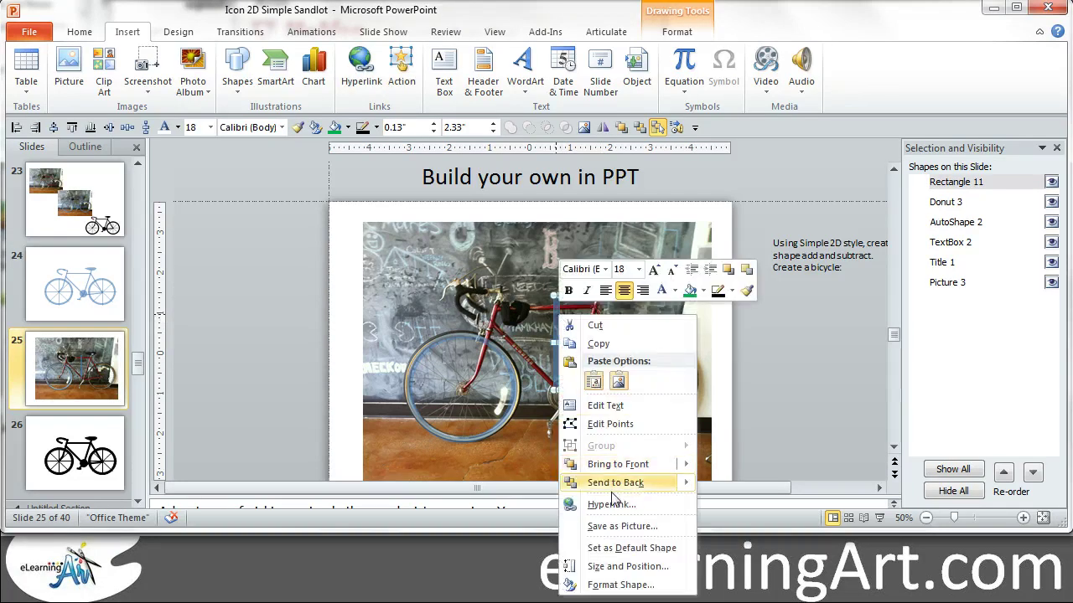
In Size and Position, set the bar's rotation to -45°
{"action": "left_click", "coordinate": [633, 569]}
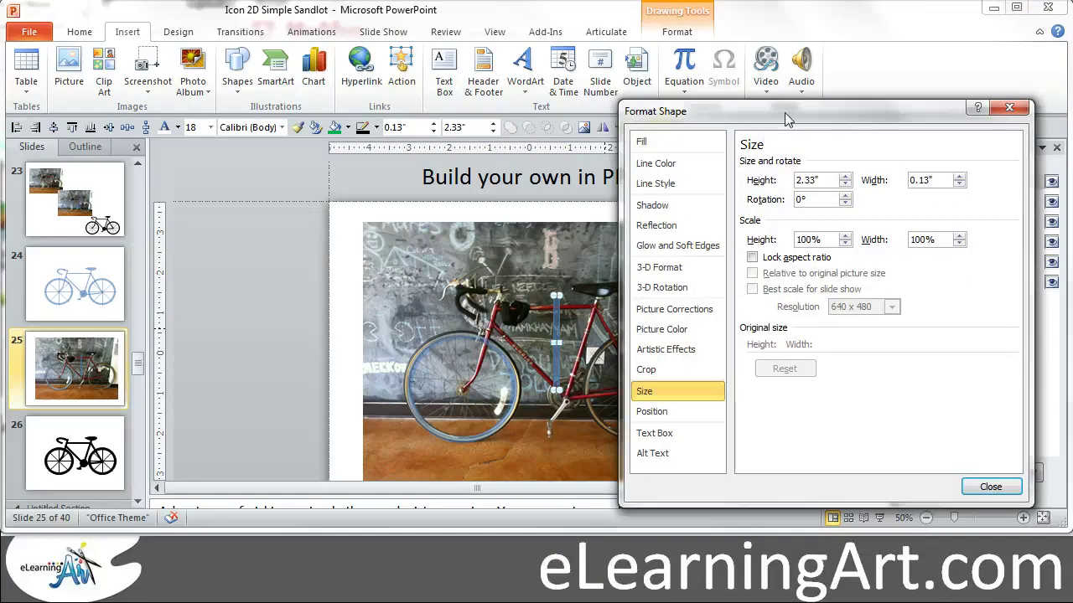
{"action": "left_click_drag", "start_coordinate": [804, 113], "coordinate": [146, 131]}
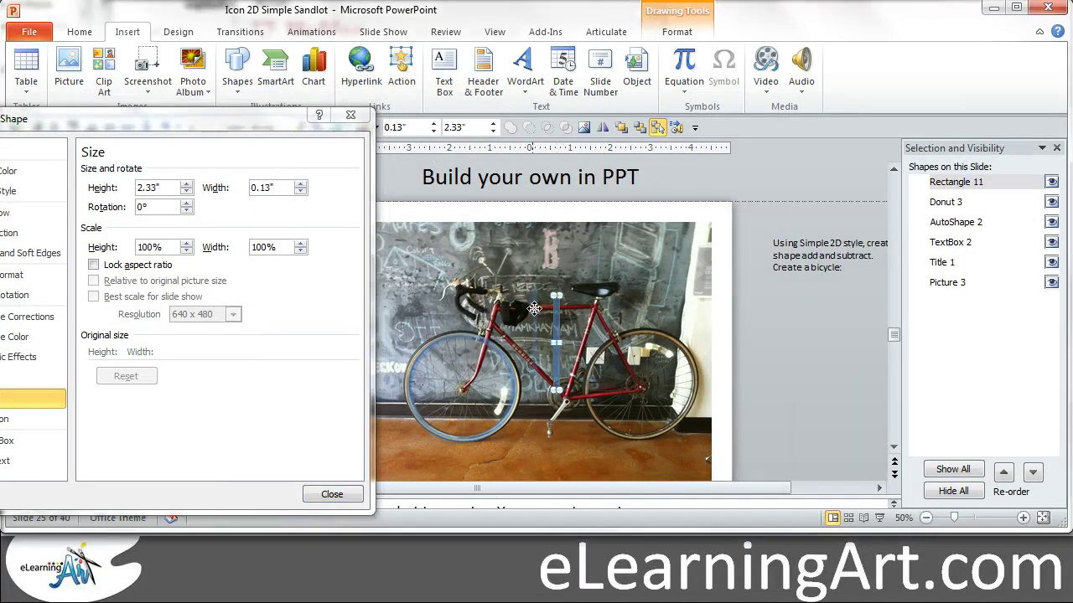
{"action": "left_click_drag", "start_coordinate": [534, 309], "coordinate": [533, 308]}
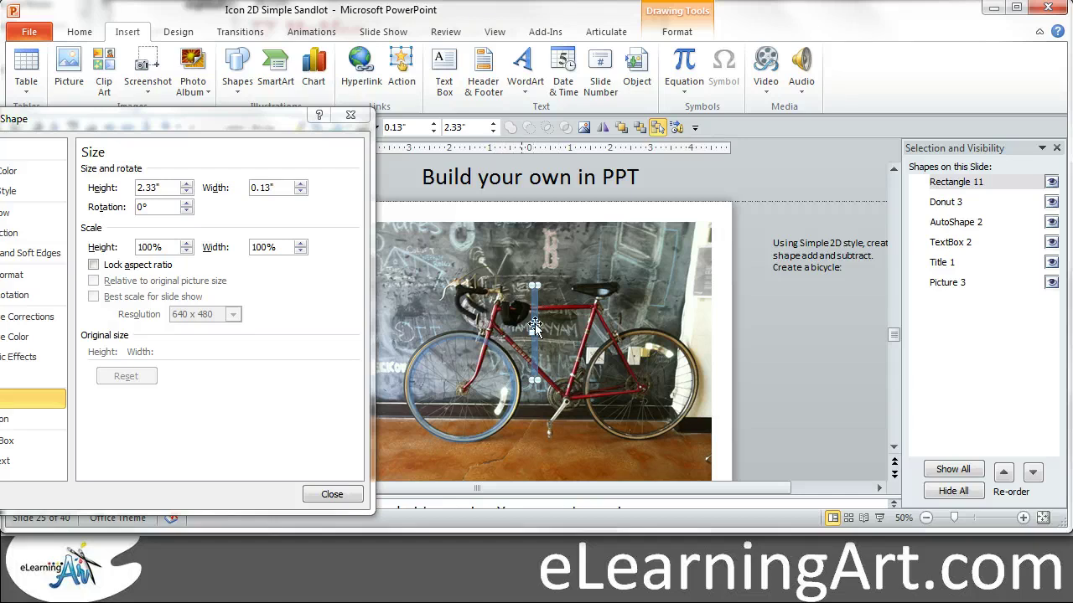
{"action": "left_click", "coordinate": [187, 205]}
{"action": "left_click", "coordinate": [187, 205]}
{"action": "left_click", "coordinate": [187, 212]}
{"action": "left_click", "coordinate": [187, 211]}
{"action": "left_click", "coordinate": [187, 211]}
{"action": "left_click", "coordinate": [187, 211]}
{"action": "left_click", "coordinate": [187, 211]}
{"action": "left_click", "coordinate": [187, 211]}
{"action": "left_click", "coordinate": [186, 211]}
{"action": "left_click", "coordinate": [187, 211]}
{"action": "left_click", "coordinate": [186, 211]}
{"action": "left_click", "coordinate": [187, 211]}
{"action": "left_click", "coordinate": [187, 211]}
{"action": "left_click", "coordinate": [187, 211]}
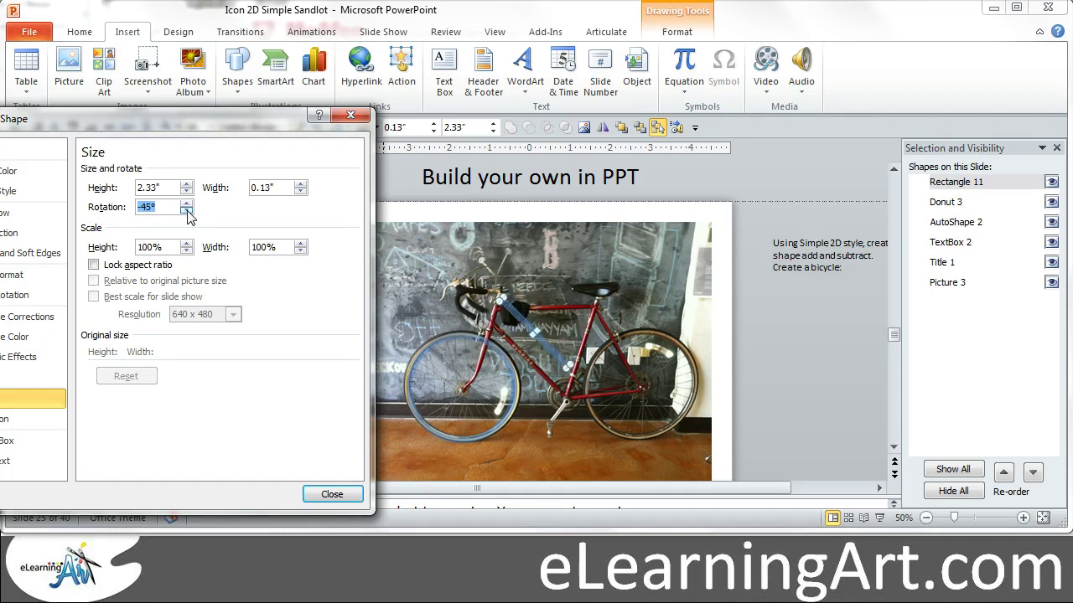
Drag the tilted bar onto the down tube and close the dialog
{"action": "left_click", "coordinate": [544, 366]}
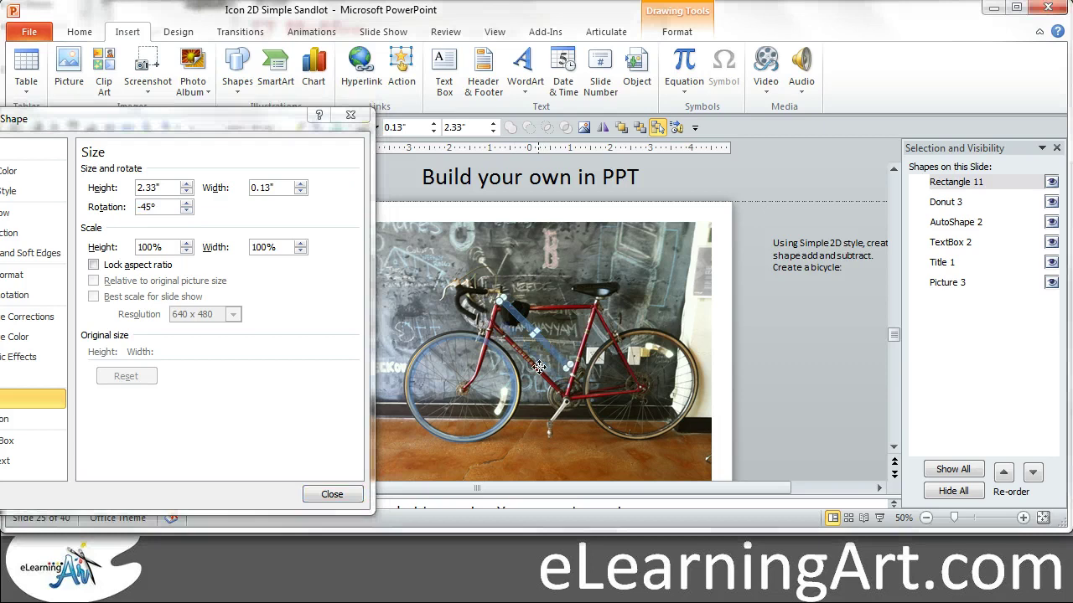
{"action": "mouse_move", "coordinate": [535, 366]}
{"action": "left_mouse_down"}
{"action": "mouse_move", "coordinate": [526, 388]}
{"action": "mouse_move", "coordinate": [547, 363]}
{"action": "left_mouse_up"}
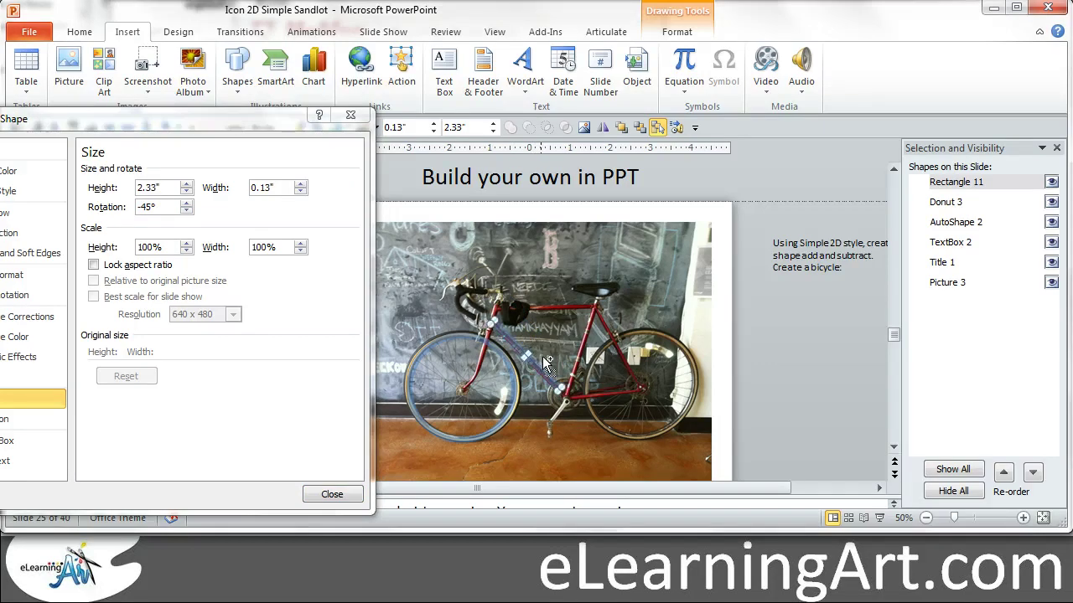
{"action": "left_click", "coordinate": [343, 117]}
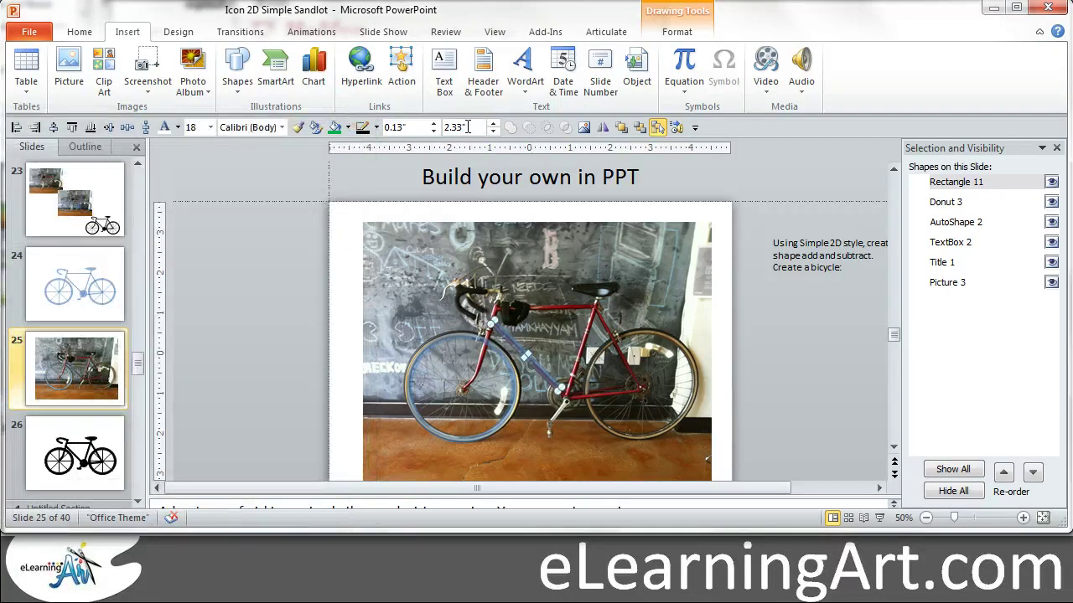
Lengthen the down-tube bar to 2.5 inches
{"action": "left_click", "coordinate": [493, 123]}
{"action": "left_click", "coordinate": [494, 123]}
{"action": "left_click", "coordinate": [838, 383]}
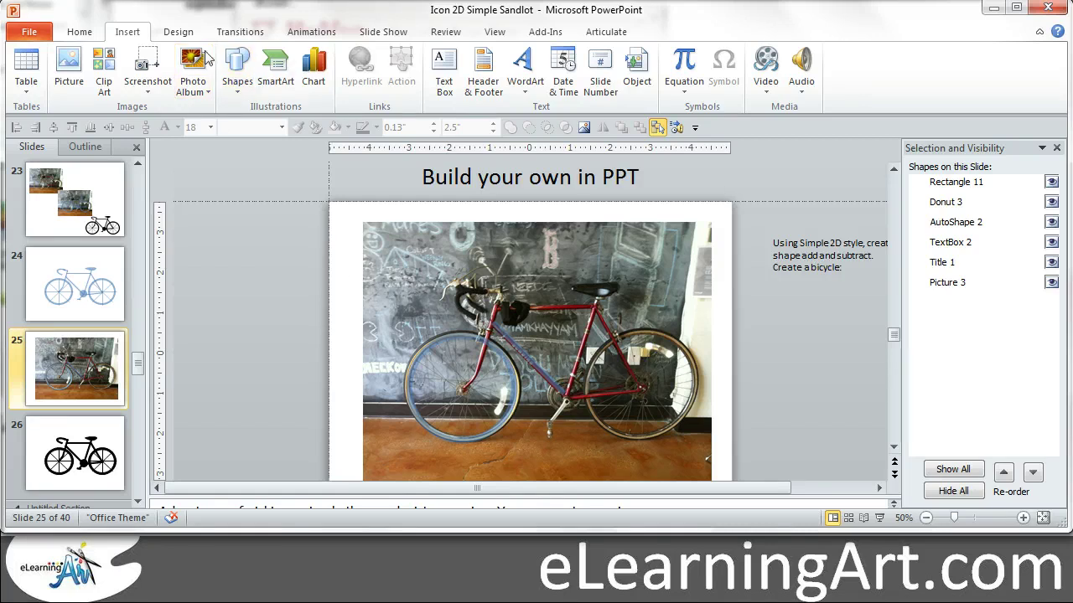
Draw a vertical straight line through the front wheel as a spoke
{"action": "left_click", "coordinate": [240, 92]}
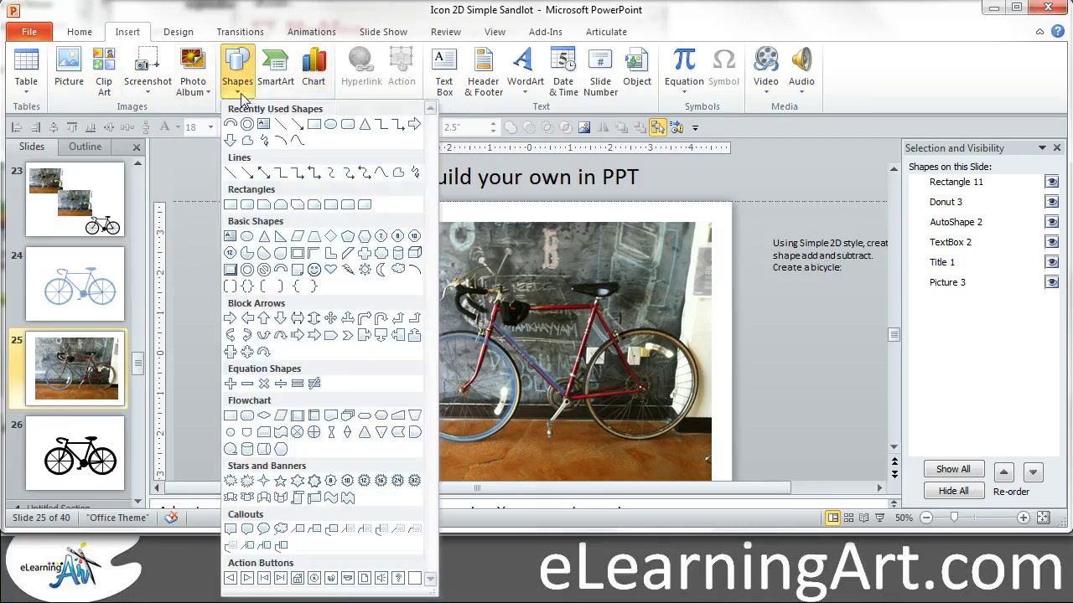
{"action": "left_click", "coordinate": [281, 124]}
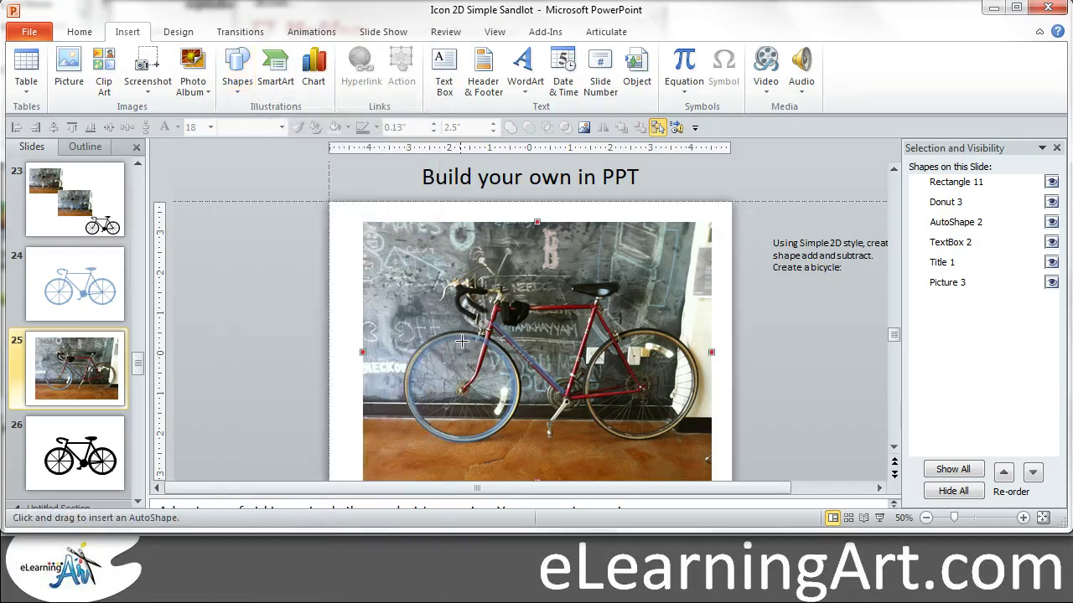
{"action": "left_click_drag", "start_coordinate": [462, 332], "coordinate": [517, 442]}
{"action": "key", "text": "ctrl+z"}
{"action": "left_click_drag", "start_coordinate": [462, 388], "coordinate": [518, 444]}
{"action": "left_click_drag", "start_coordinate": [464, 332], "coordinate": [463, 442]}
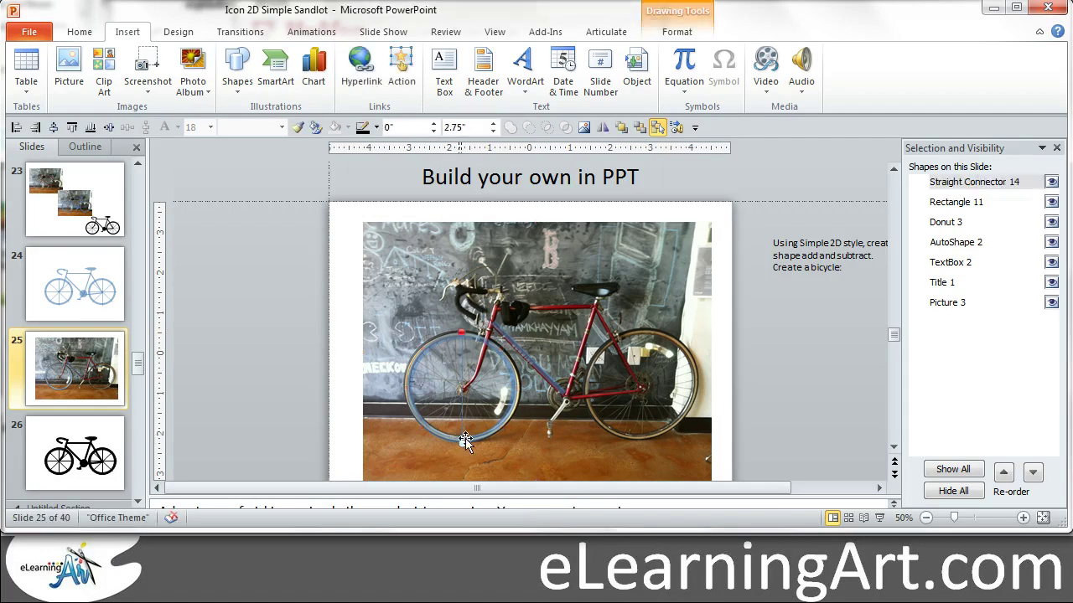
{"action": "left_click", "coordinate": [769, 377]}
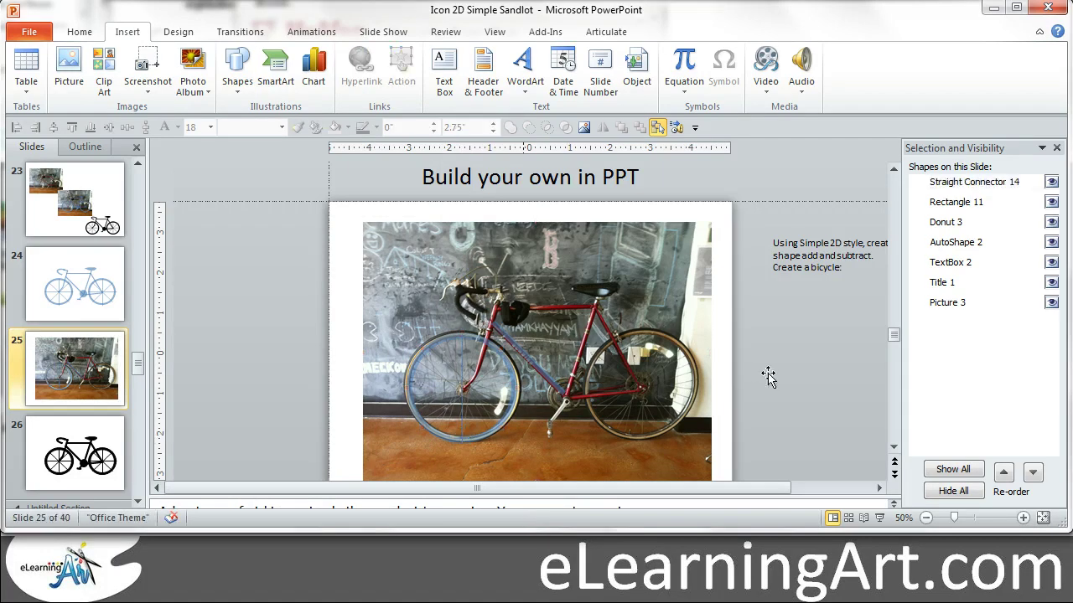
Duplicate the spoke line and turn the copy horizontal across the wheel
{"action": "left_click", "coordinate": [460, 362]}
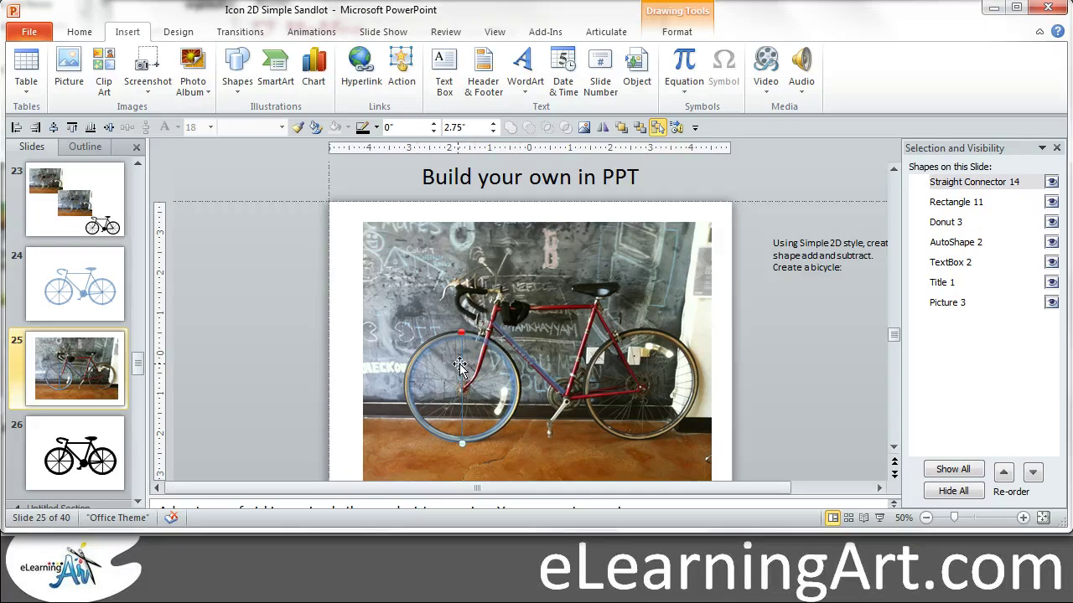
{"action": "left_click_drag", "start_coordinate": [461, 362], "coordinate": [473, 362]}
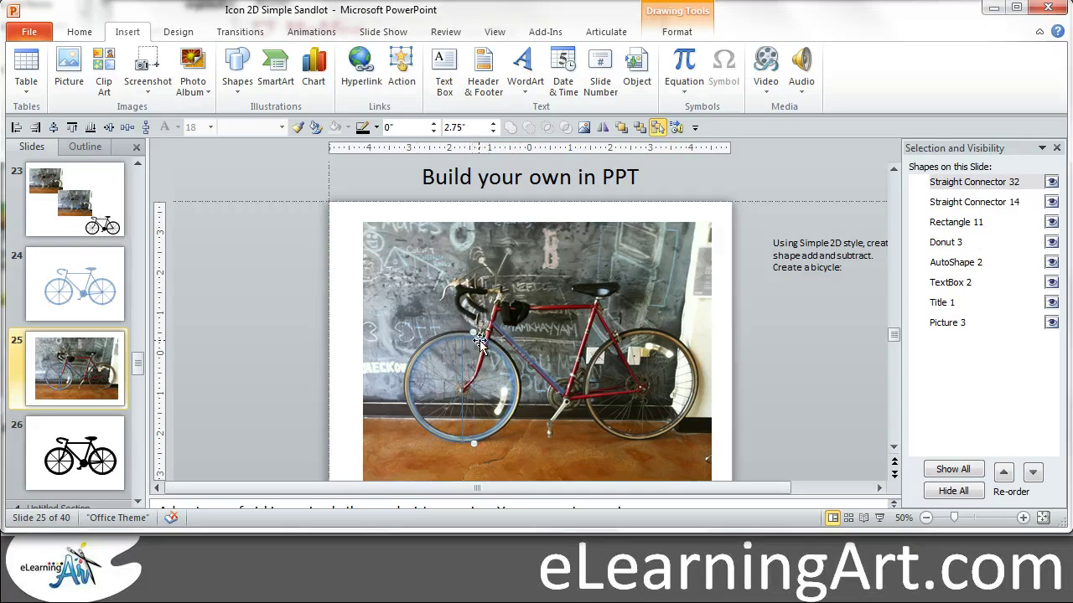
{"action": "left_click", "coordinate": [407, 383], "text": "shift"}
{"action": "left_click", "coordinate": [471, 444]}
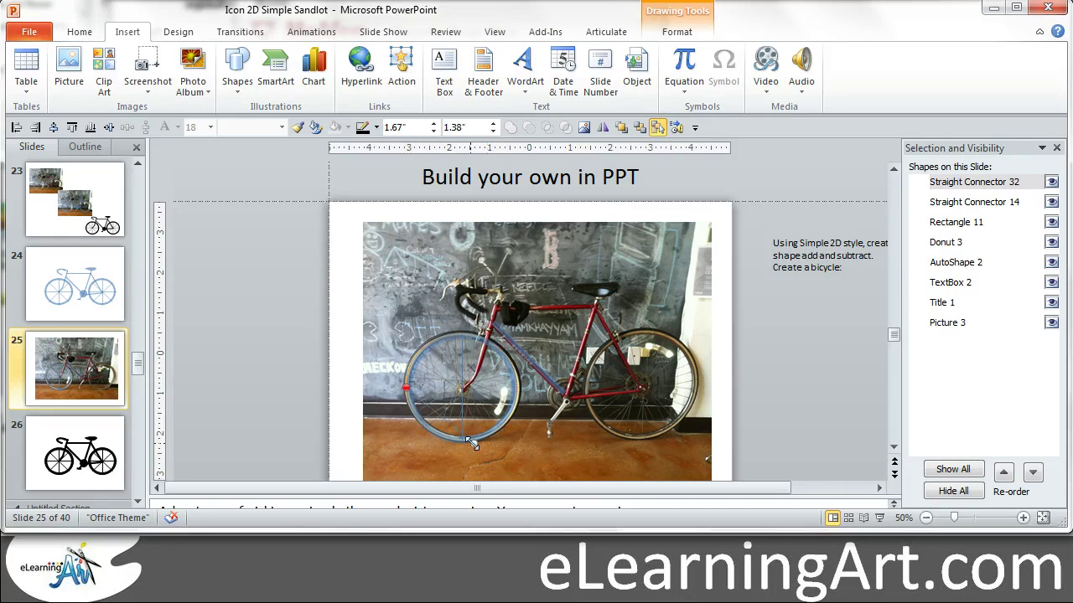
{"action": "left_click", "coordinate": [756, 364]}
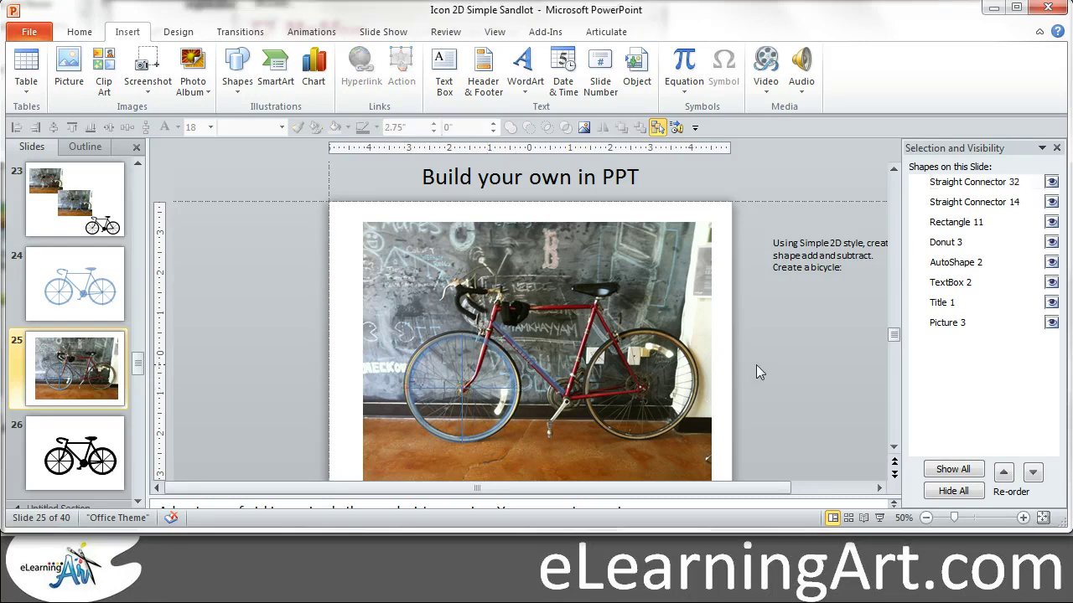
{"action": "left_click", "coordinate": [1052, 324]}
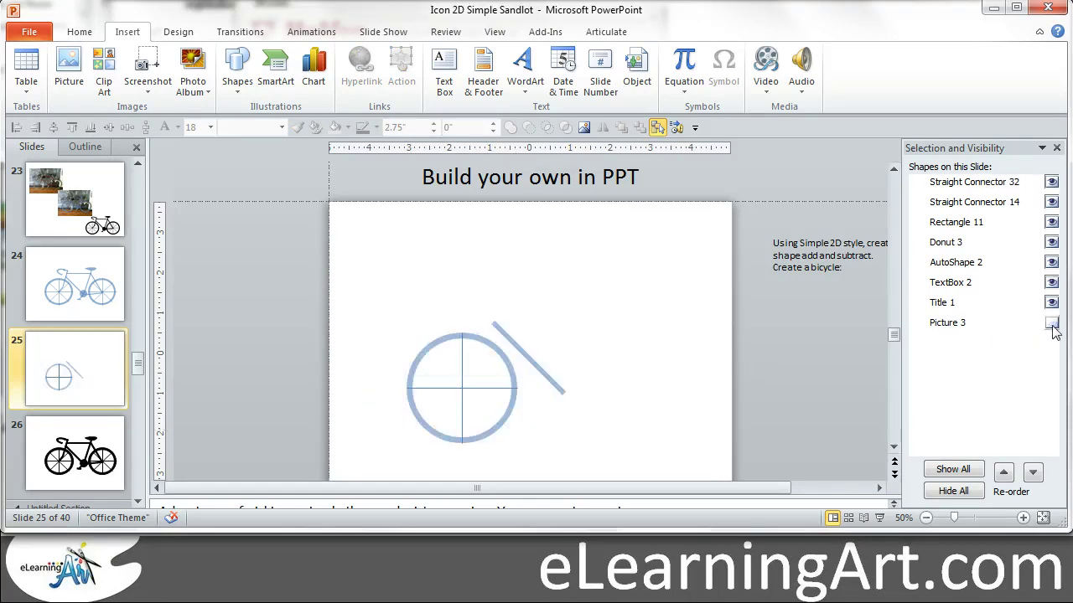
{"action": "left_click", "coordinate": [1052, 325]}
{"action": "left_click", "coordinate": [1051, 325]}
{"action": "left_click", "coordinate": [1052, 325]}
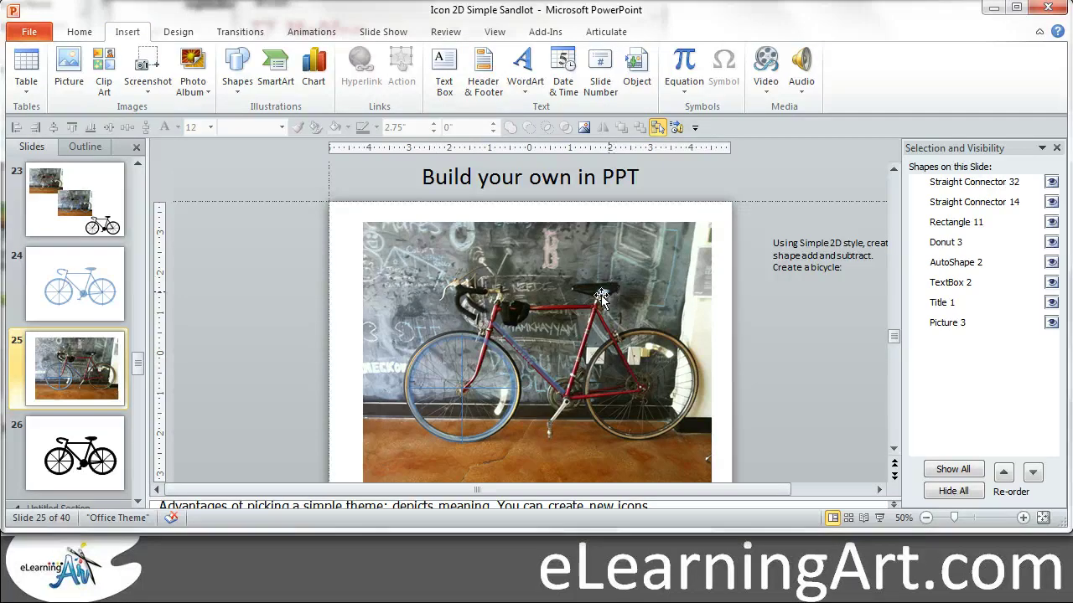
Draw an oval of about 1.29 by 0.33 inches over the bicycle's saddle
{"action": "left_click", "coordinate": [235, 98]}
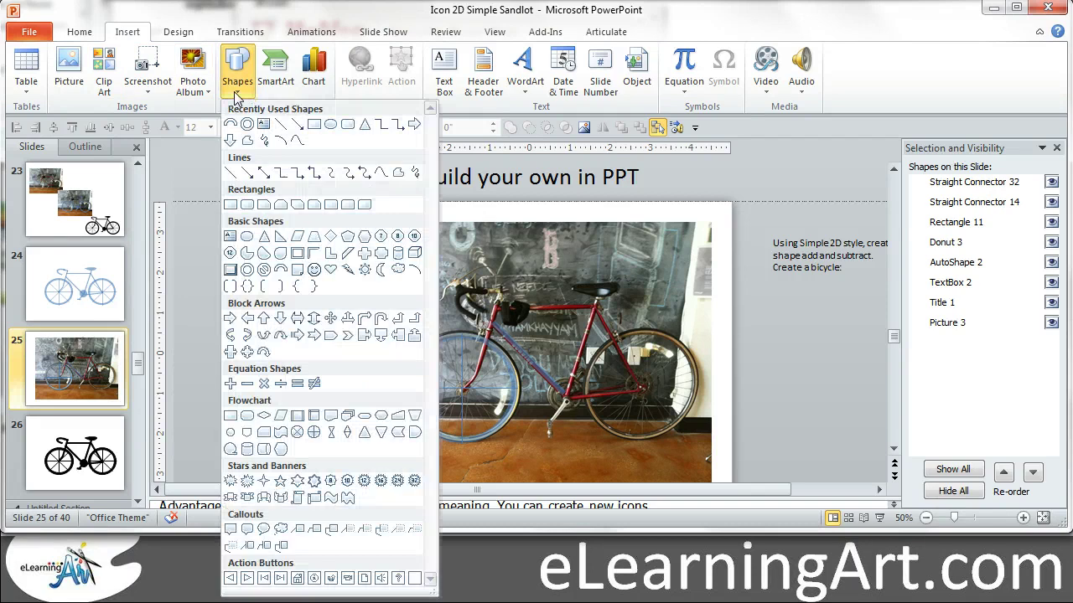
{"action": "left_click", "coordinate": [331, 126]}
{"action": "left_click_drag", "start_coordinate": [617, 283], "coordinate": [573, 295]}
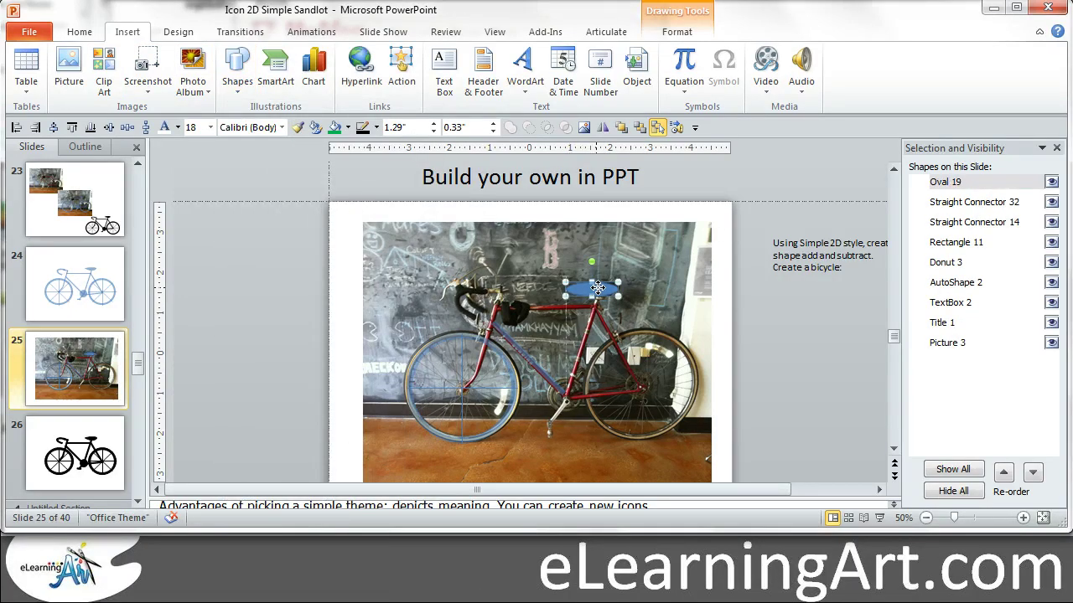
{"action": "left_click", "coordinate": [511, 343]}
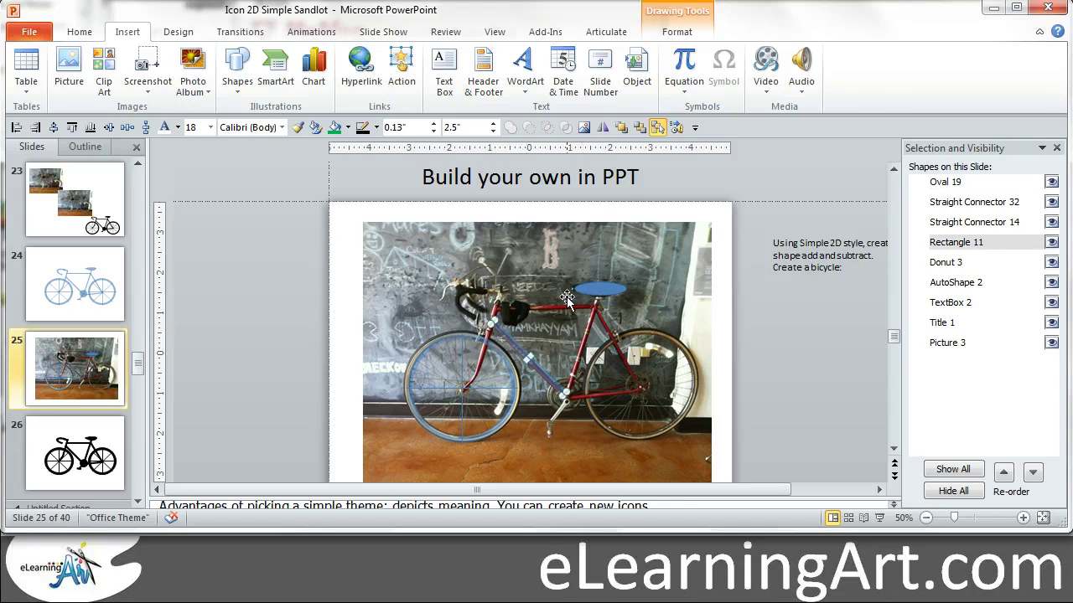
{"action": "left_click", "coordinate": [600, 290]}
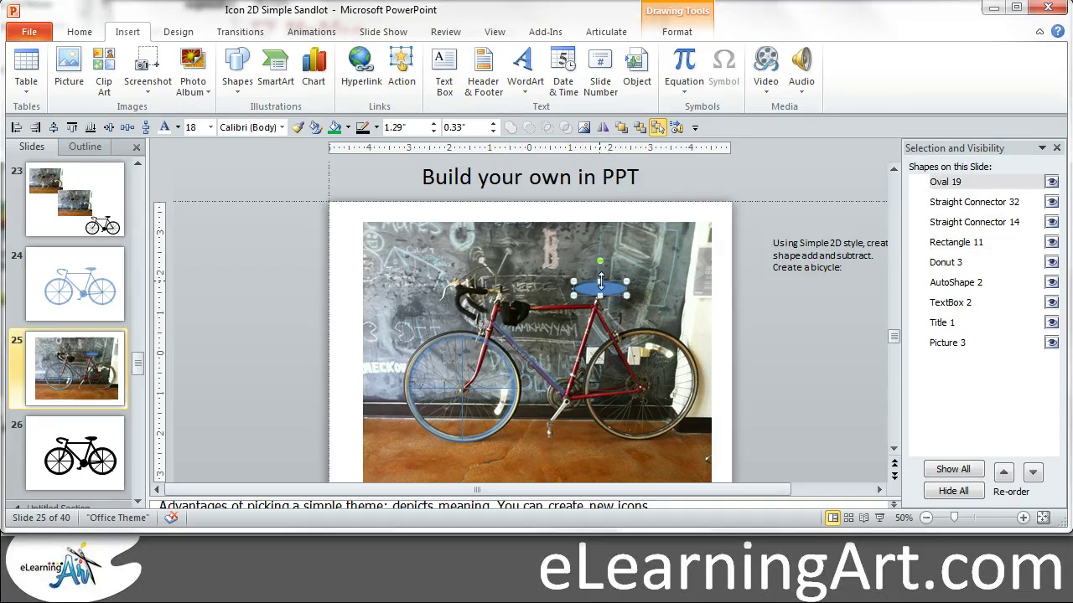
{"action": "left_click", "coordinate": [762, 324]}
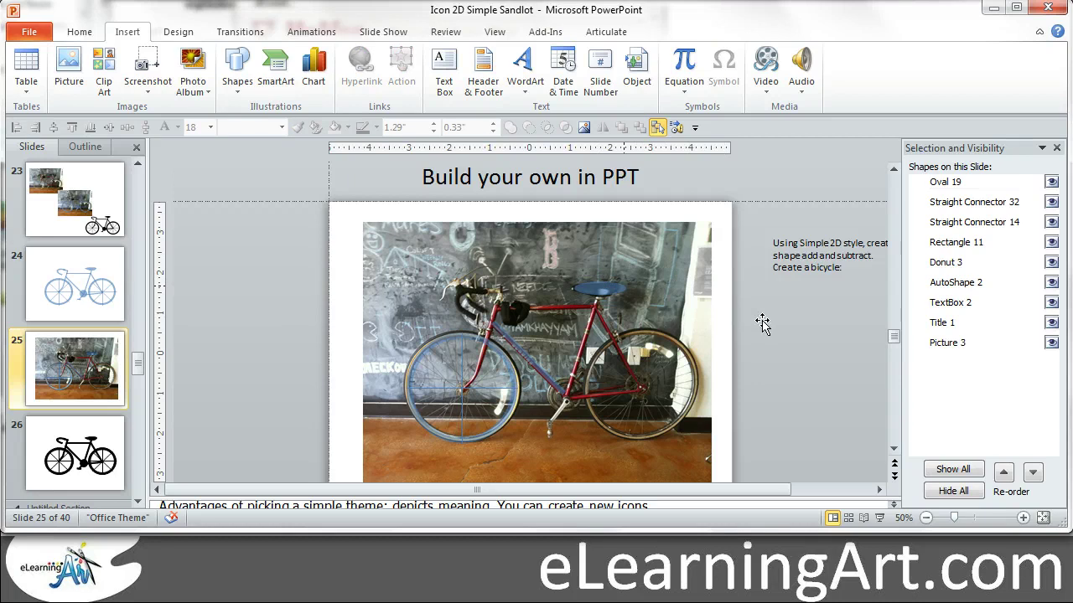
{"action": "left_click", "coordinate": [600, 289]}
{"action": "left_click", "coordinate": [683, 33]}
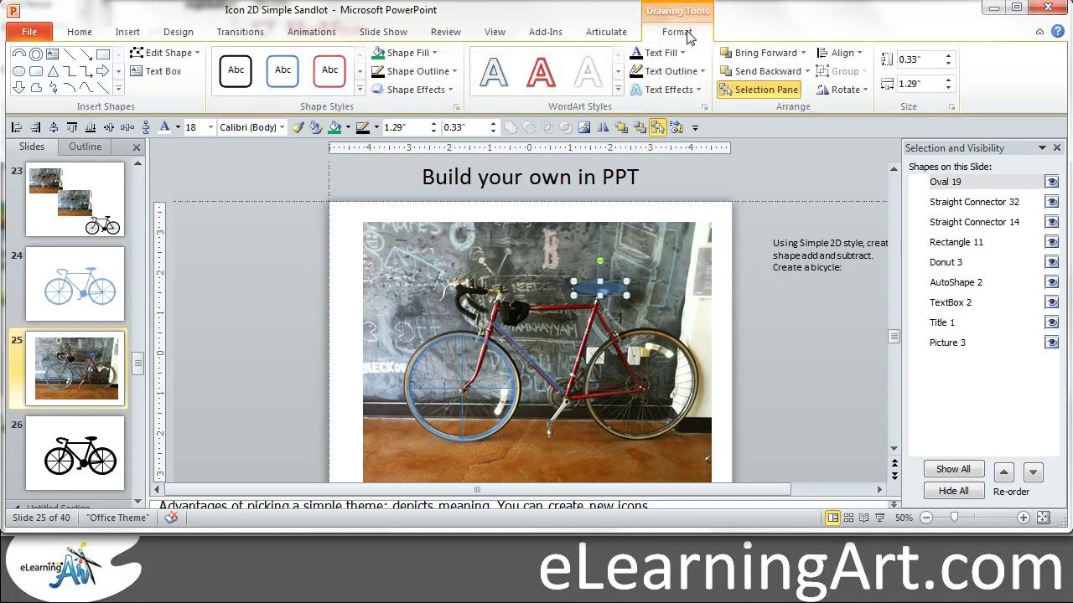
Use Edit Points to add a point to the seat oval's outline for a saddle shape
{"action": "left_click", "coordinate": [163, 52]}
{"action": "left_click", "coordinate": [180, 95]}
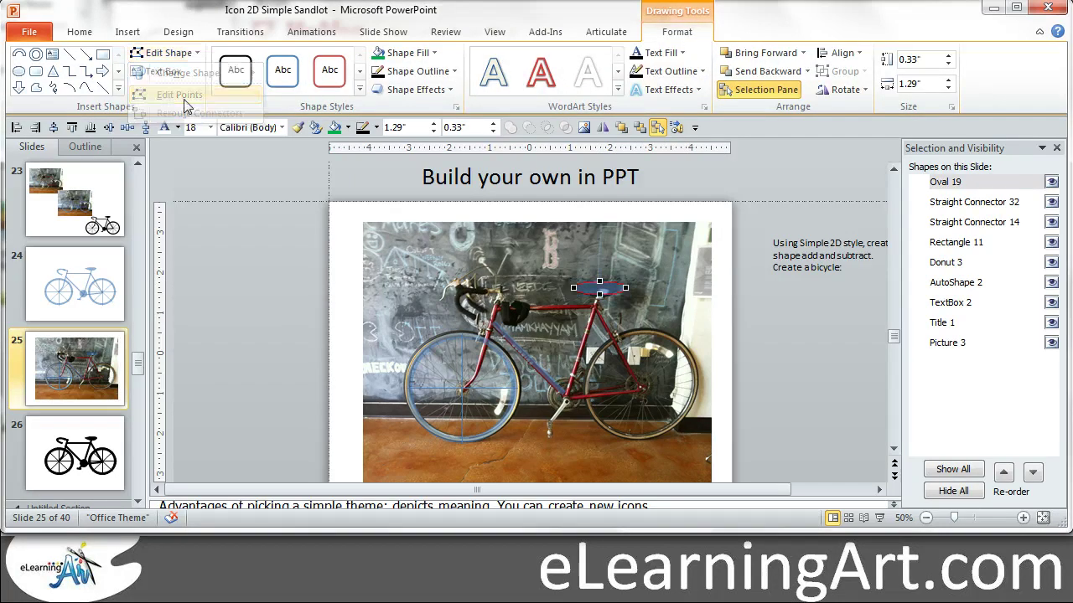
{"action": "right_click", "coordinate": [586, 283]}
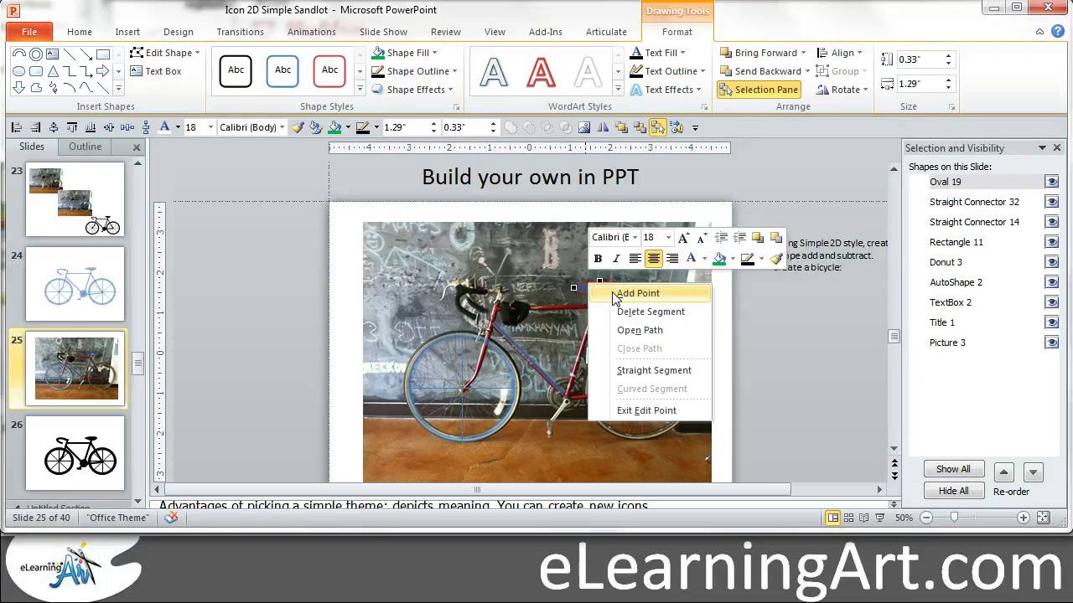
{"action": "left_click", "coordinate": [595, 293]}
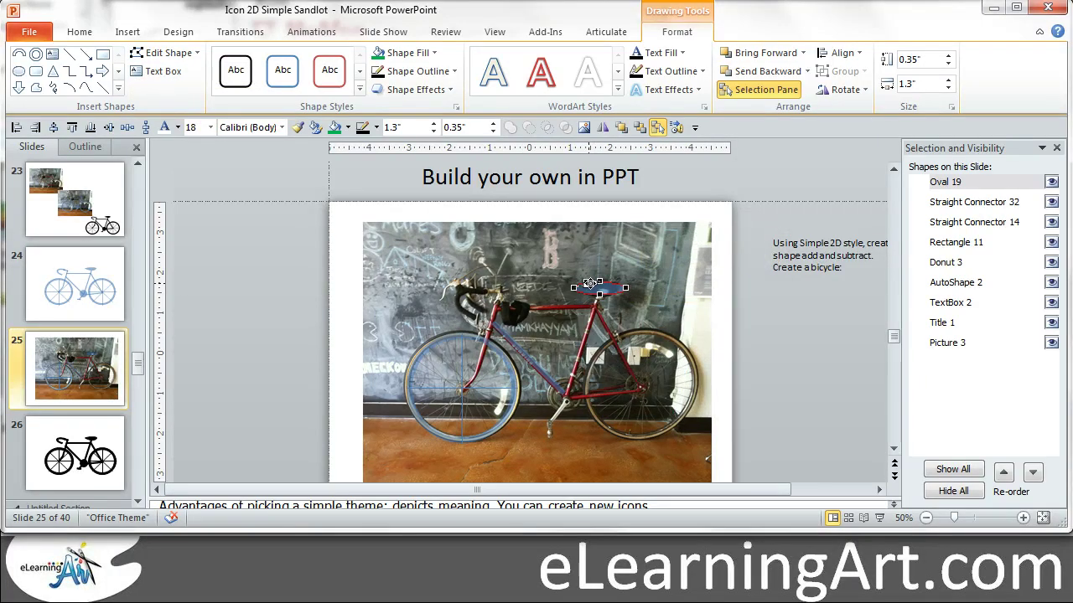
{"action": "left_click", "coordinate": [777, 337]}
{"action": "left_click", "coordinate": [610, 291]}
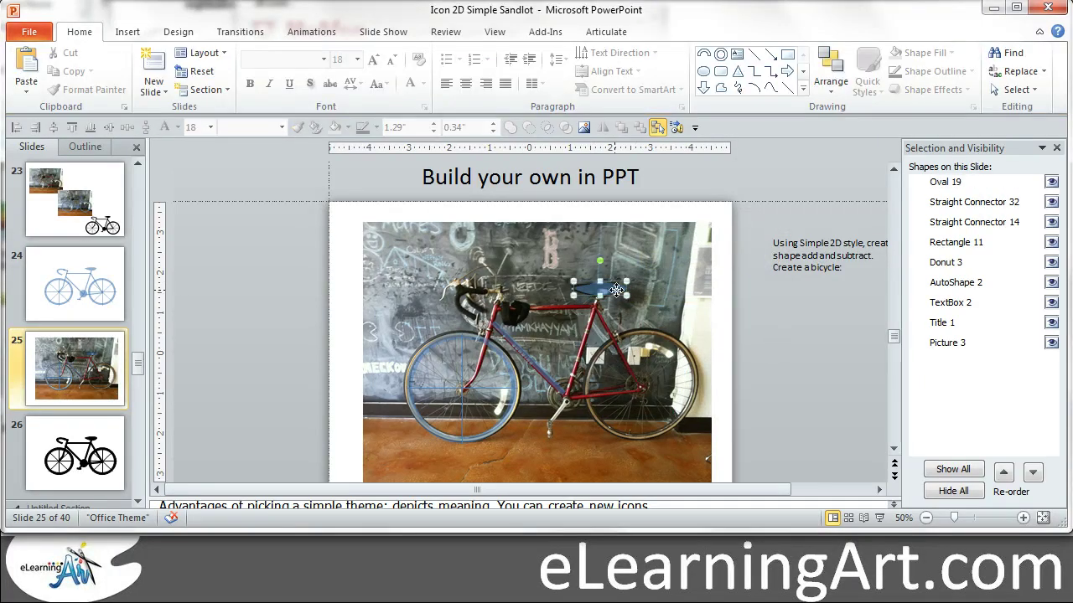
{"action": "left_click", "coordinate": [771, 342]}
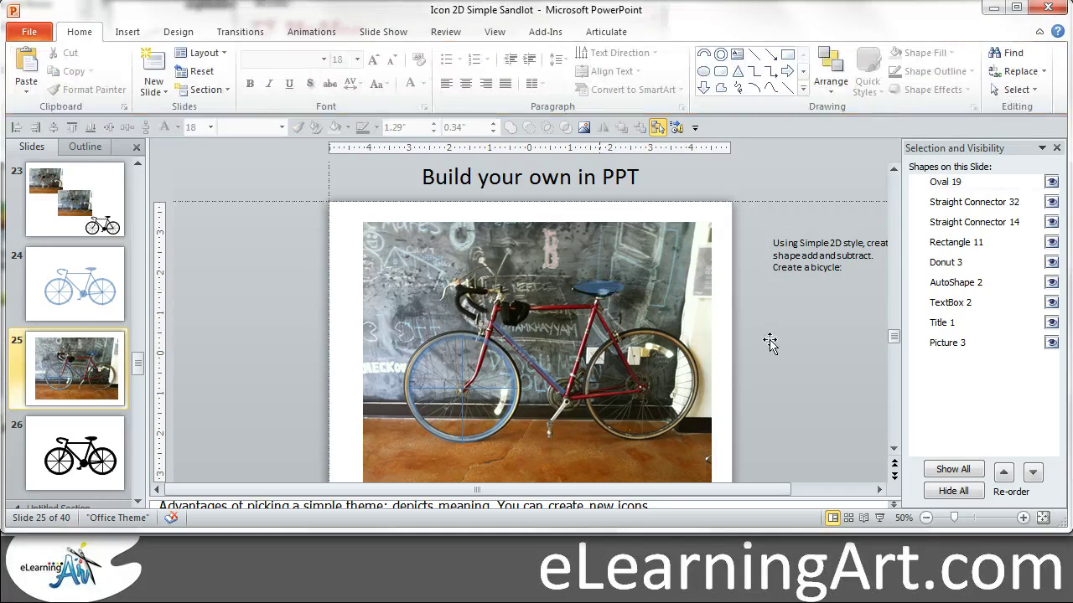